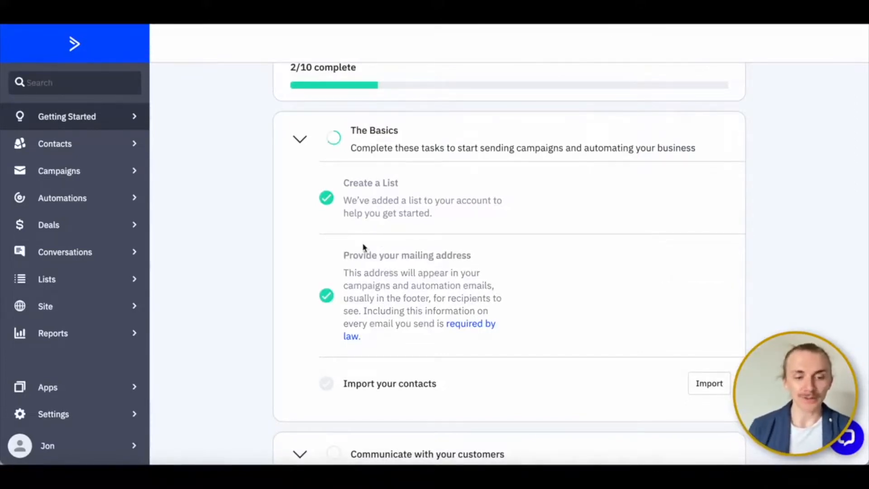
# - Open the [CORE: DEMO] Welcome Series automation from the second page of the automations list
pyautogui.scroll(-1, 364, 248)
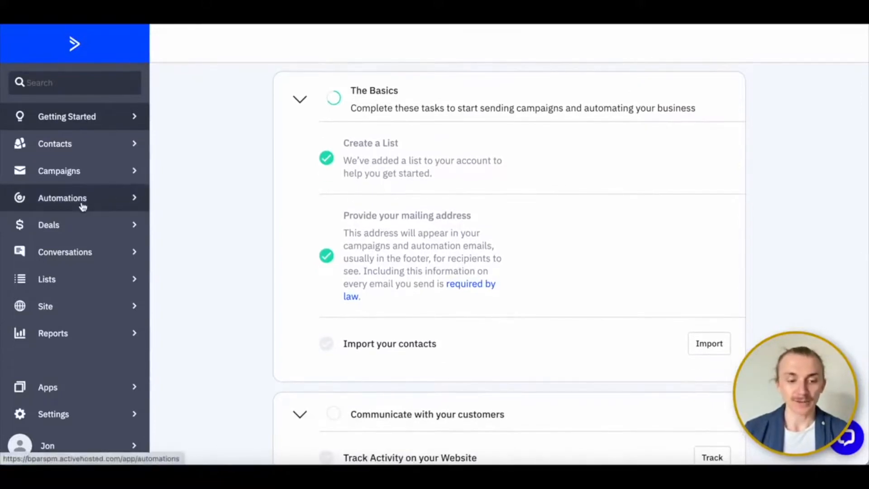
pyautogui.click(83, 205)
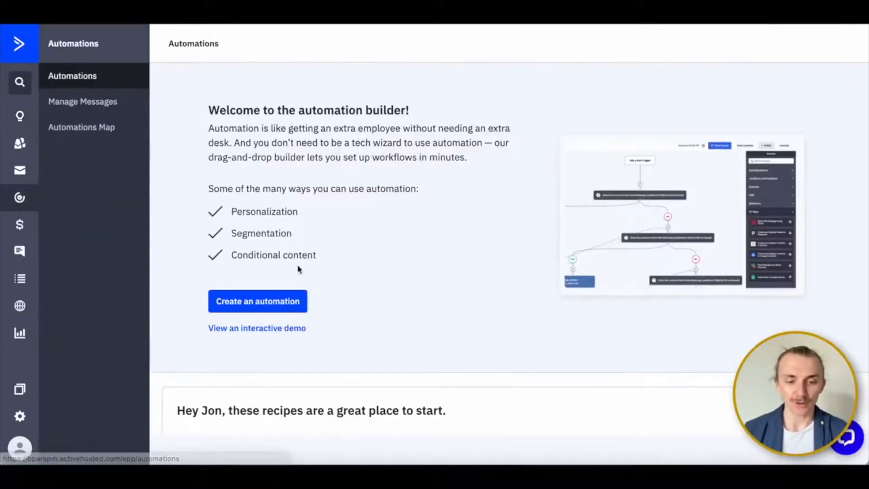
pyautogui.scroll(-2, 299, 269)
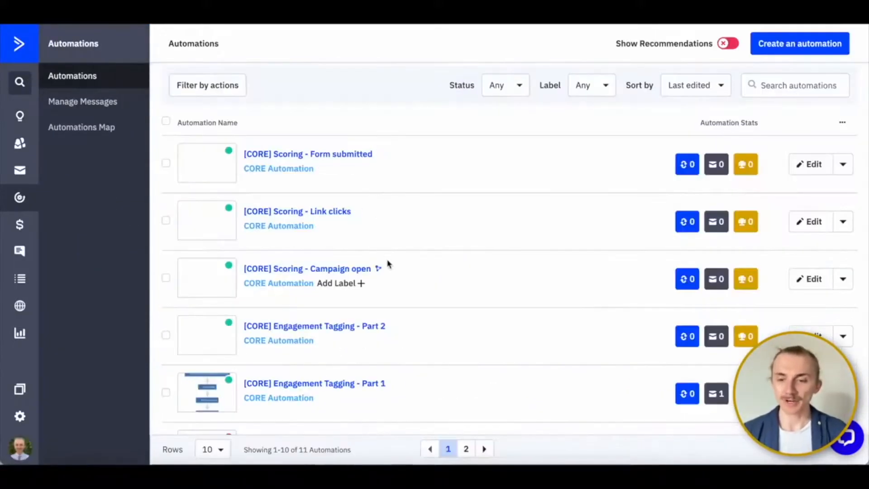
pyautogui.scroll(-3, 389, 263)
pyautogui.scroll(-5, 388, 264)
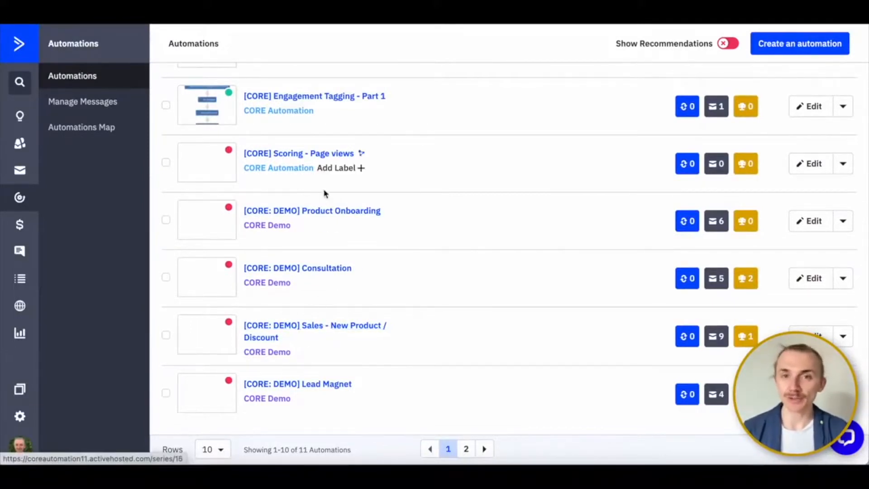
pyautogui.click(466, 449)
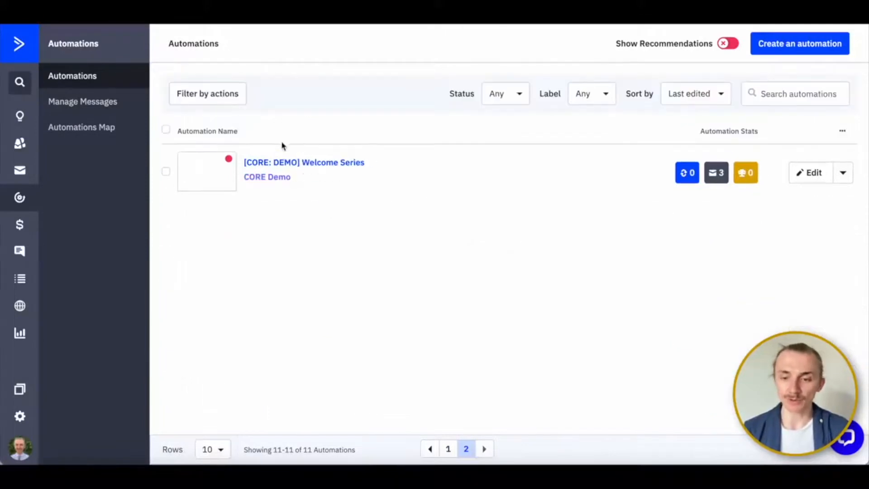
pyautogui.click(283, 164)
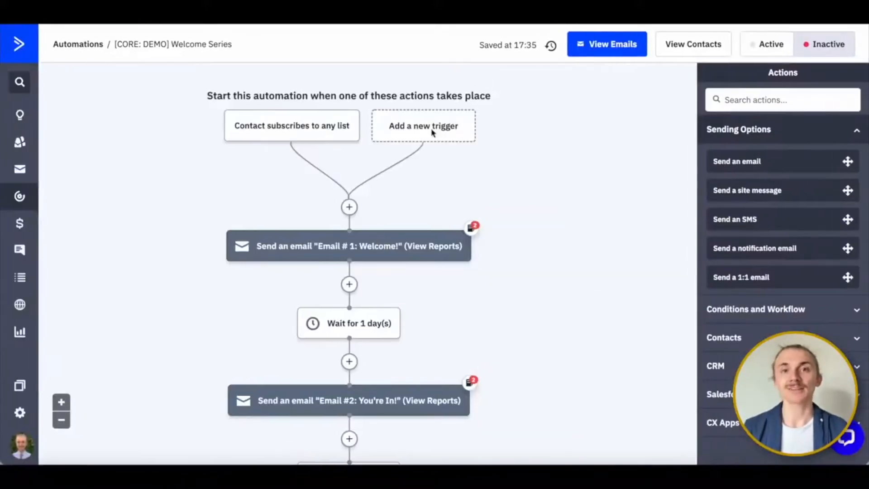
# - Examine the Welcome Series flow from its start trigger through the three emails and wait steps to the end
pyautogui.scroll(-2, 279, 190)
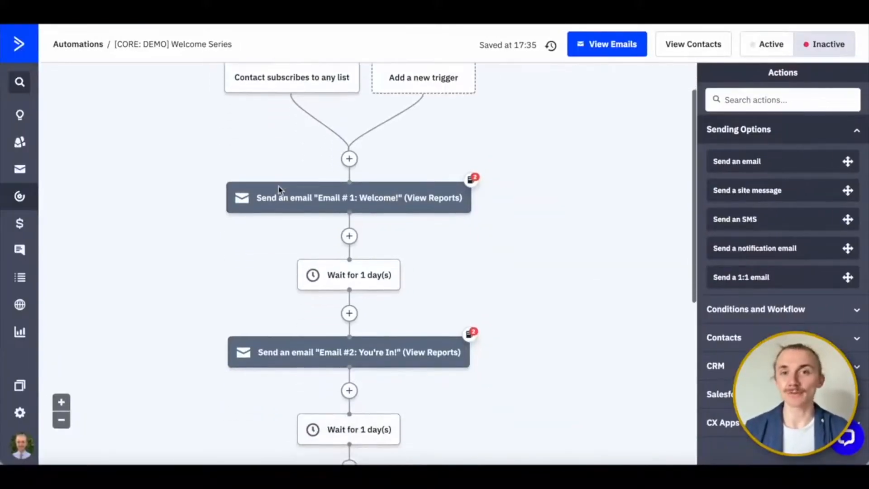
pyautogui.scroll(-1, 278, 192)
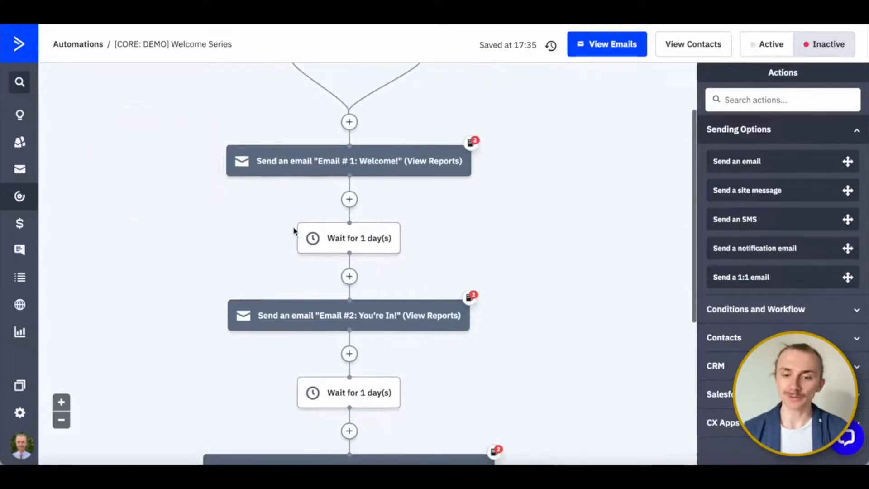
pyautogui.scroll(3, 294, 235)
pyautogui.scroll(-1, 242, 109)
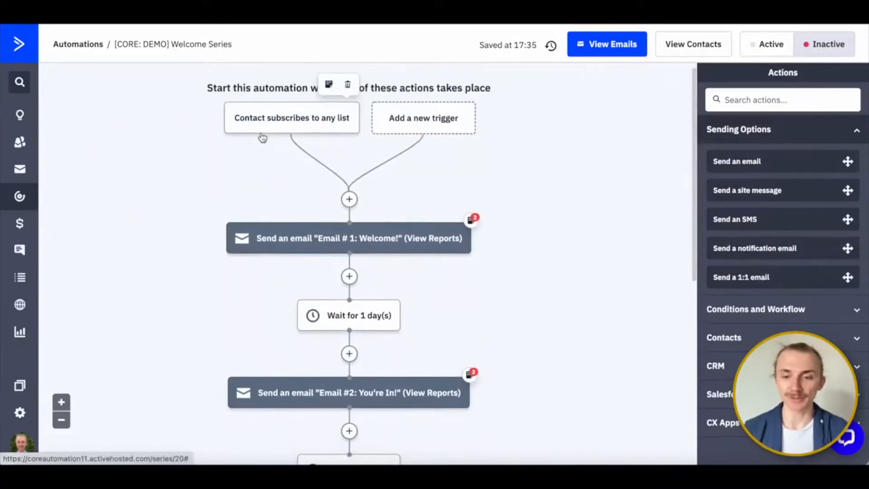
pyautogui.scroll(-2, 307, 185)
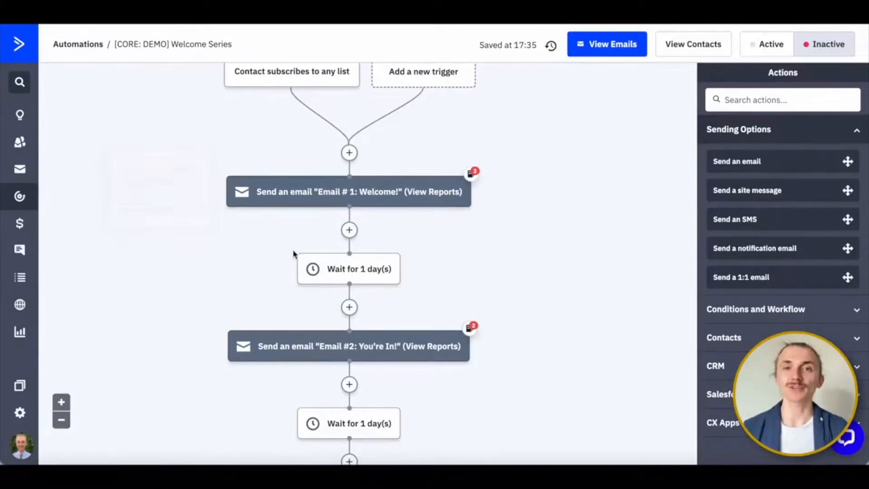
pyautogui.moveTo(299, 271)
pyautogui.scroll(-3, 300, 271)
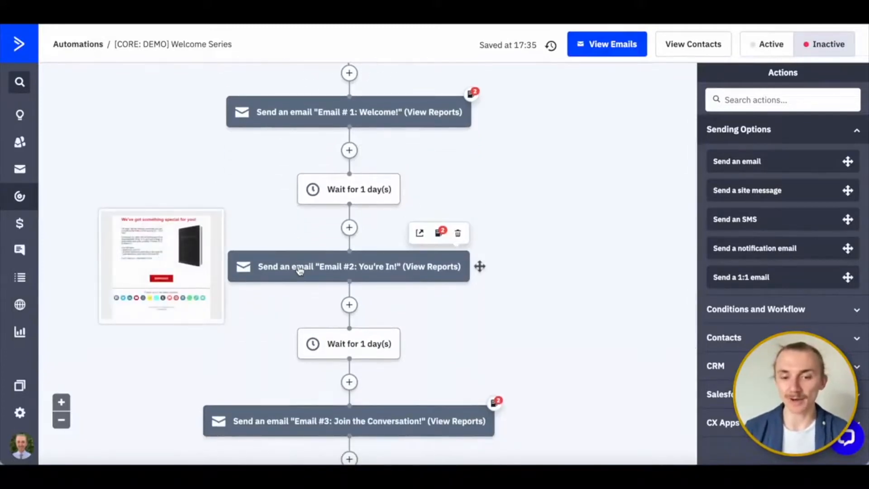
pyautogui.scroll(-1, 300, 270)
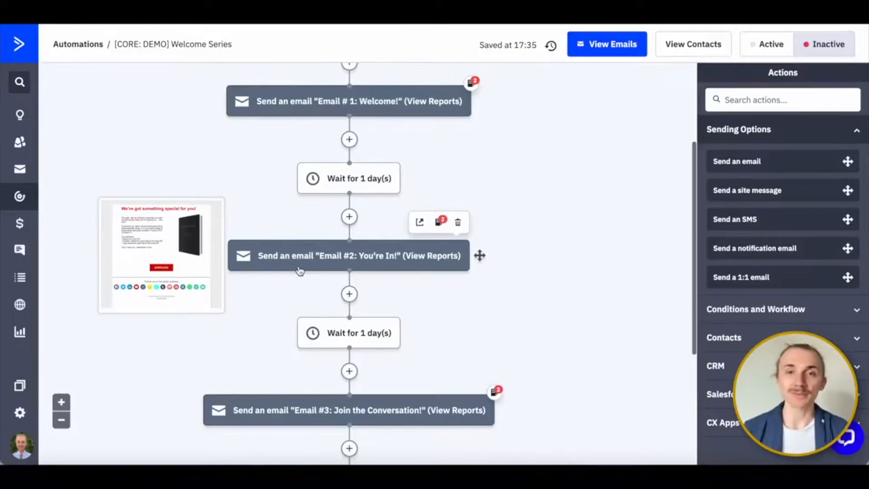
pyautogui.scroll(-5, 301, 271)
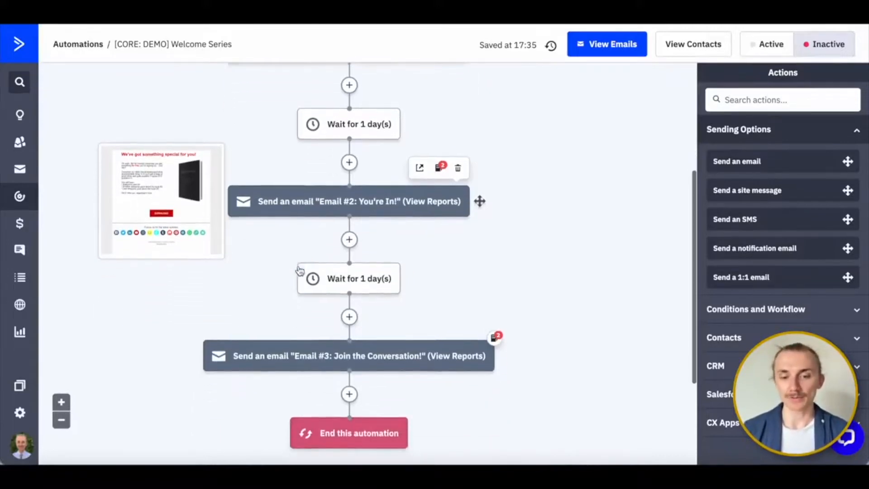
pyautogui.scroll(-4, 316, 280)
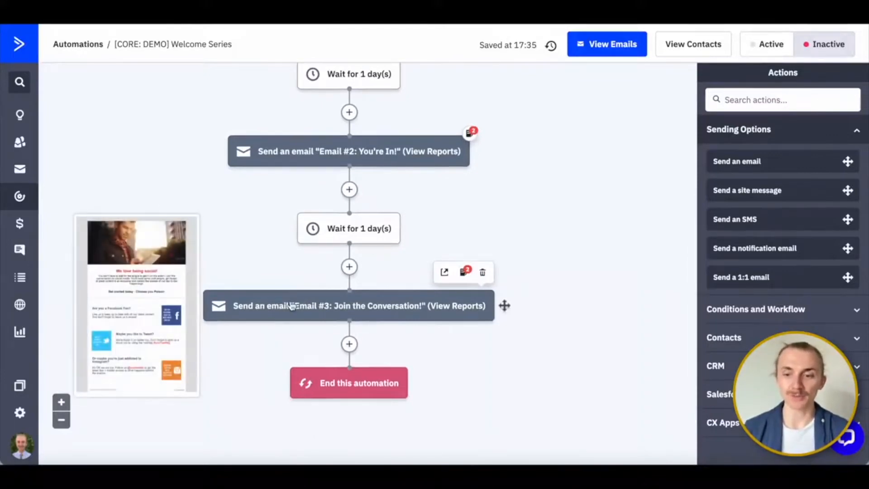
pyautogui.scroll(9, 280, 377)
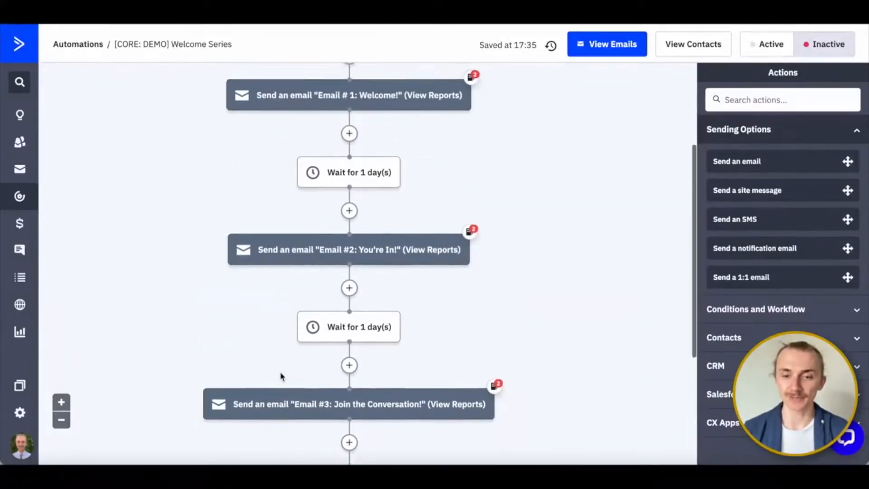
# - Review the Sending Options, Conditions and Workflow, and Contacts actions available for insertion after Email #3, without adding any
pyautogui.scroll(-8, 281, 378)
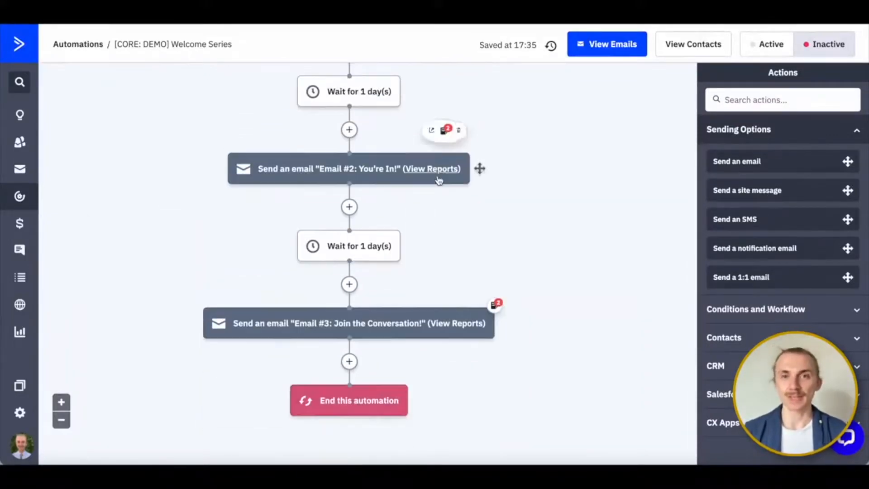
pyautogui.click(348, 362)
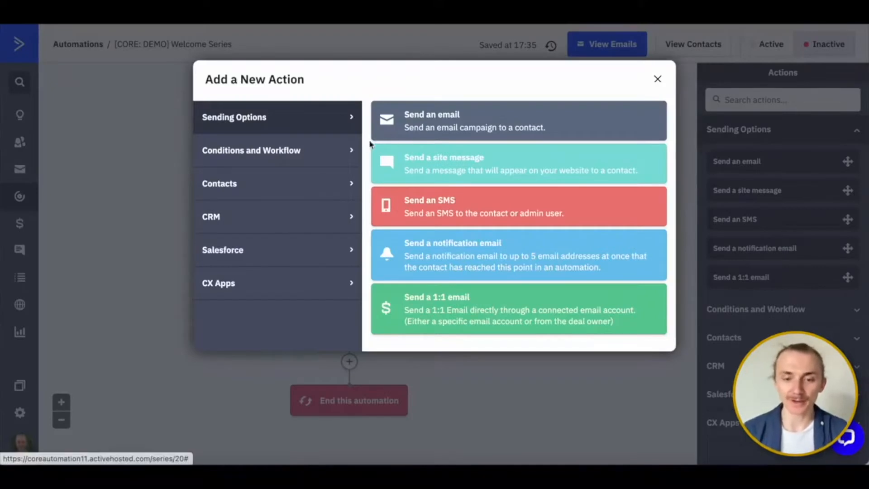
pyautogui.click(345, 151)
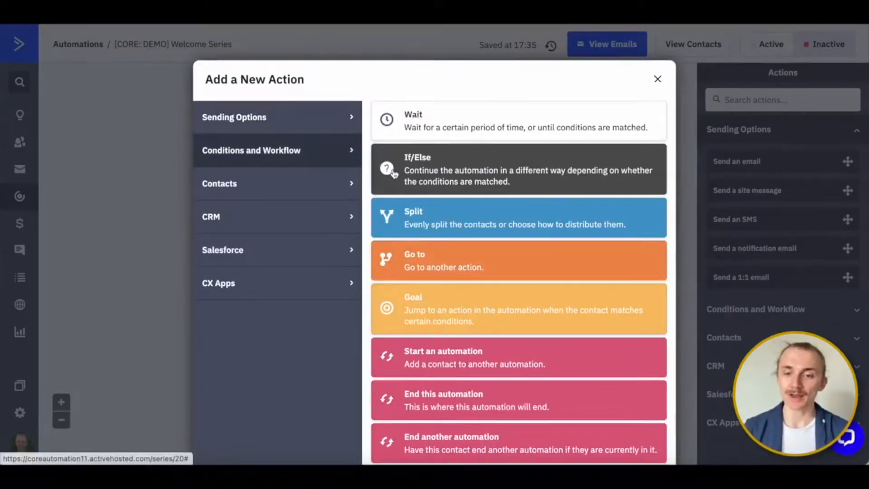
pyautogui.click(328, 193)
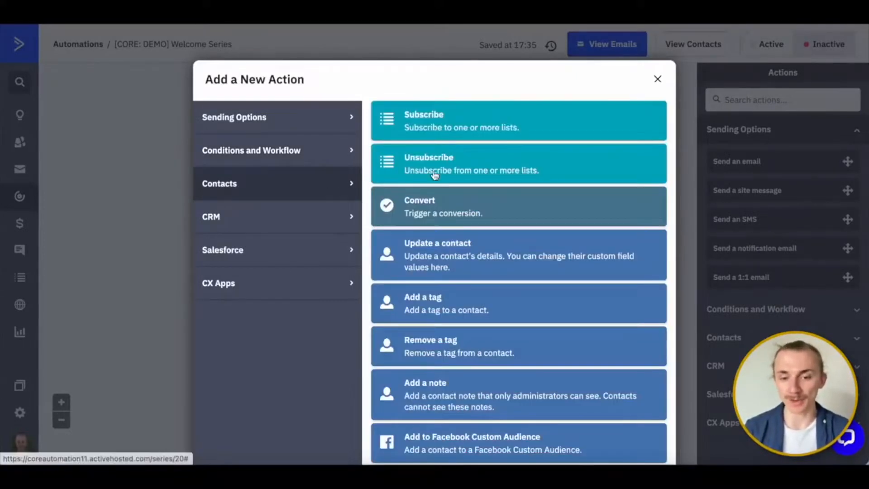
pyautogui.scroll(-3, 435, 171)
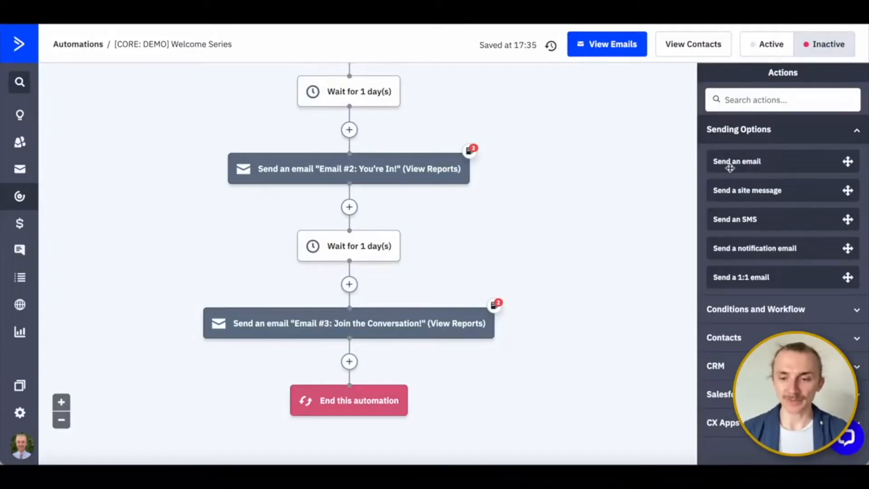
pyautogui.moveTo(730, 163); pyautogui.dragTo(818, 297)
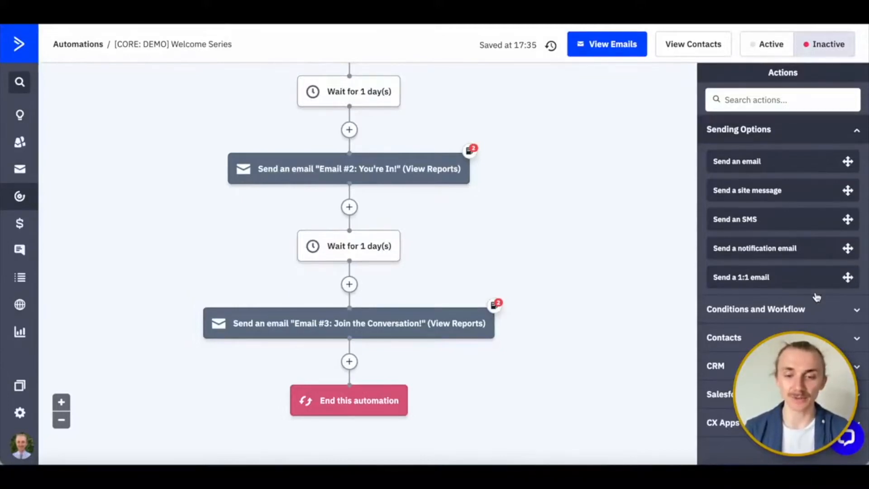
# - Inspect the options of the "Contact subscribes to any list" trigger and view the trigger types available for a new trigger
pyautogui.scroll(-3, 295, 295)
pyautogui.scroll(2, 308, 226)
pyautogui.scroll(6, 308, 227)
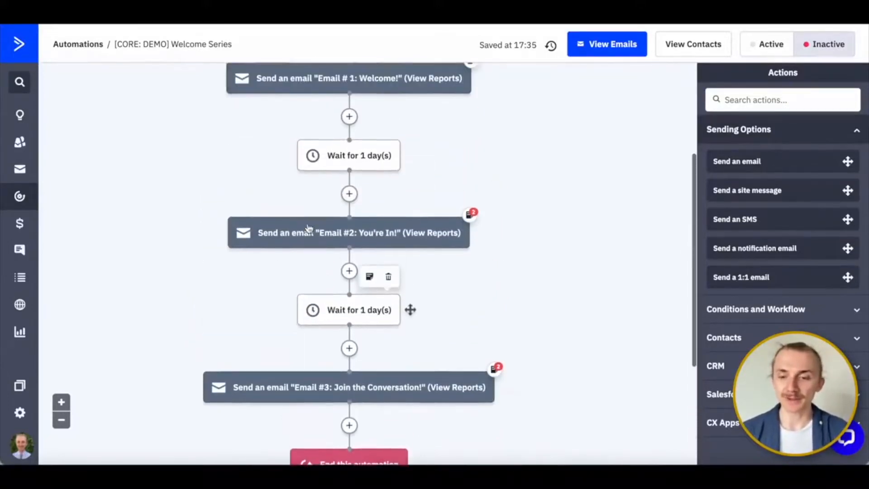
pyautogui.moveTo(288, 129)
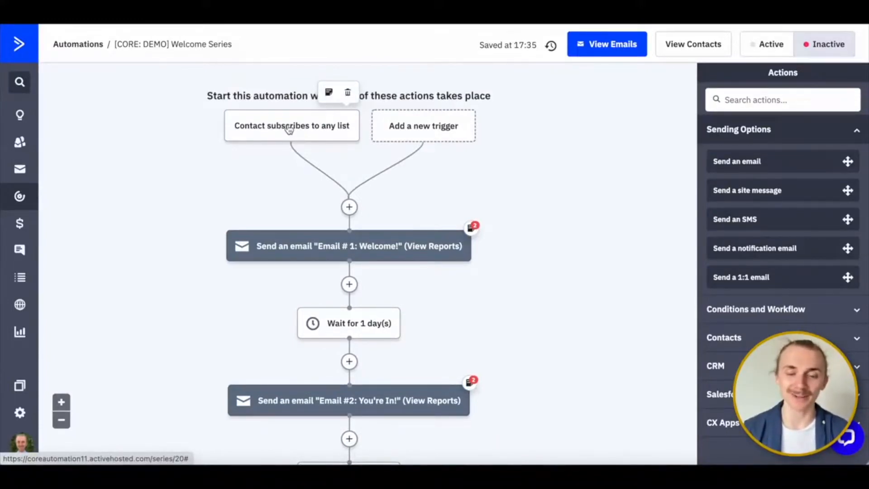
pyautogui.click(274, 128)
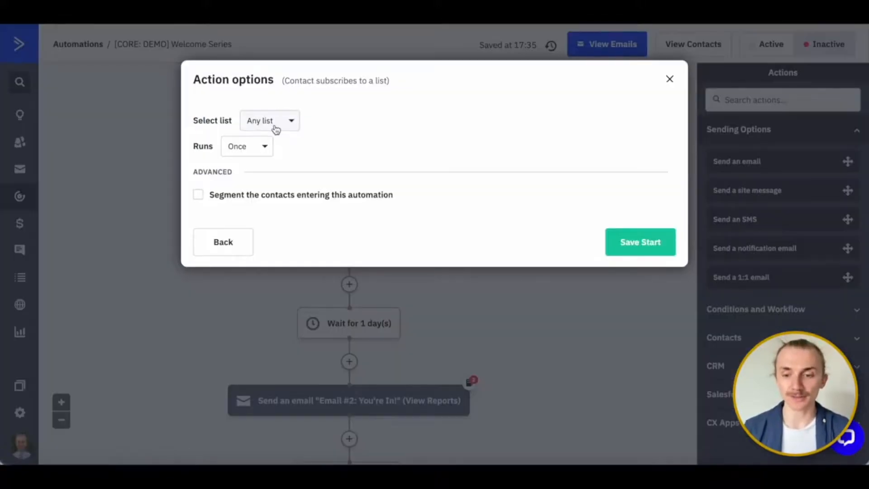
pyautogui.click(255, 156)
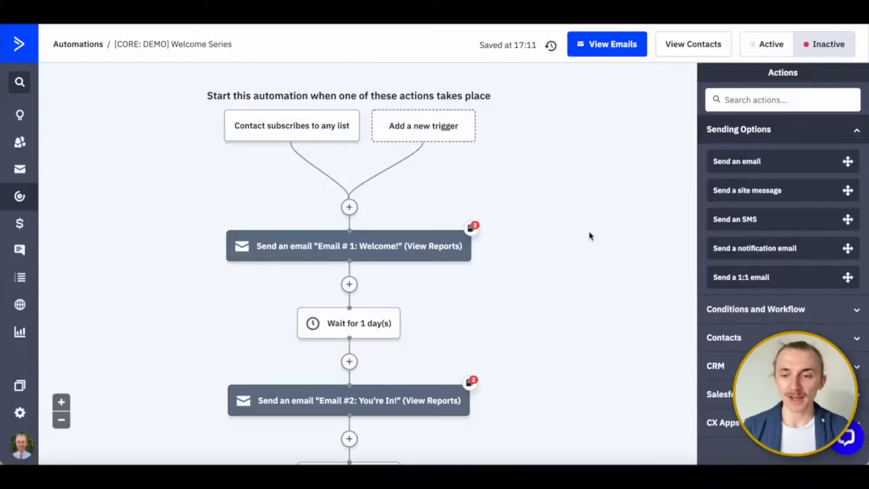
pyautogui.click(448, 135)
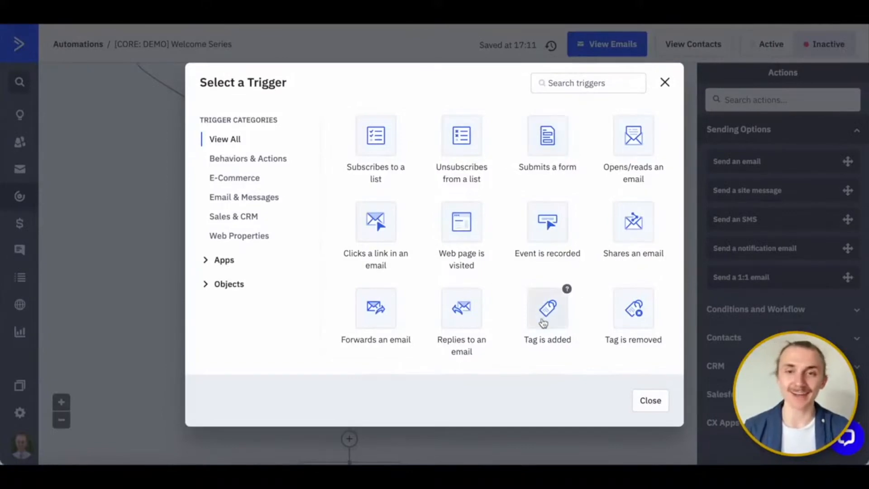
pyautogui.click(643, 406)
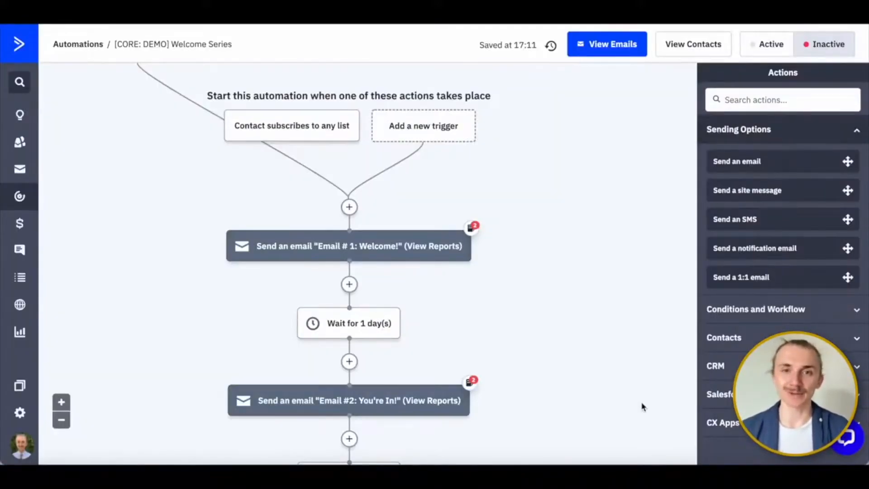
# - Return to the automations list, start creating a new automation, and browse the available recipes
pyautogui.click(20, 198)
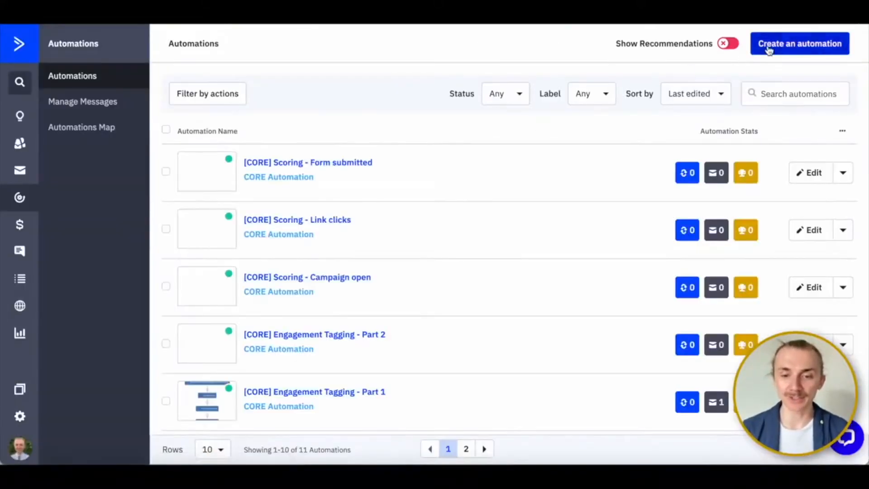
pyautogui.click(769, 48)
pyautogui.scroll(-5, 477, 253)
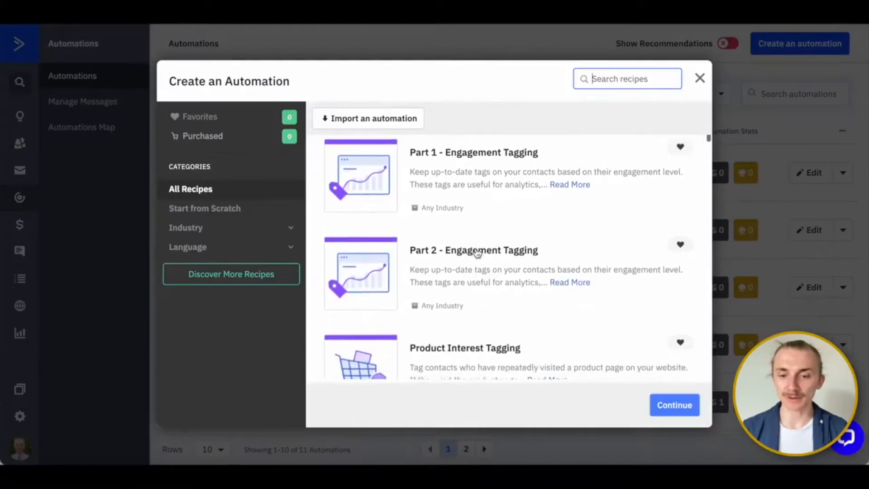
pyautogui.scroll(-10, 478, 252)
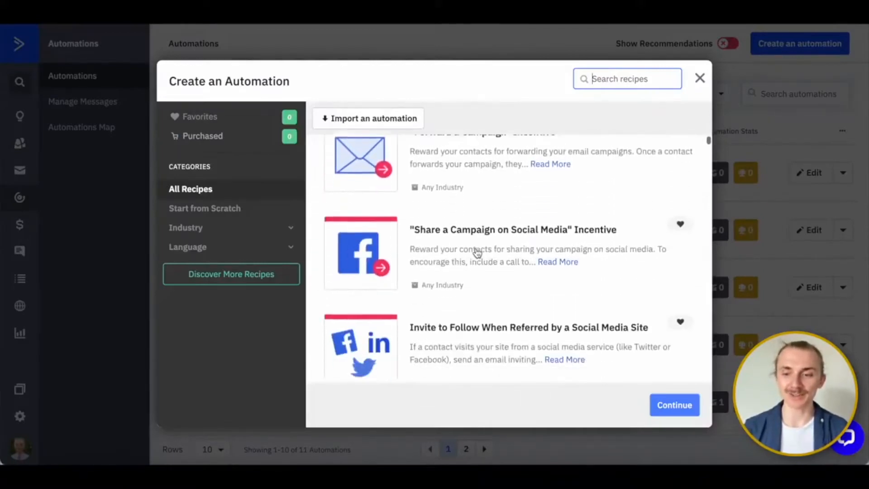
pyautogui.scroll(-10, 478, 253)
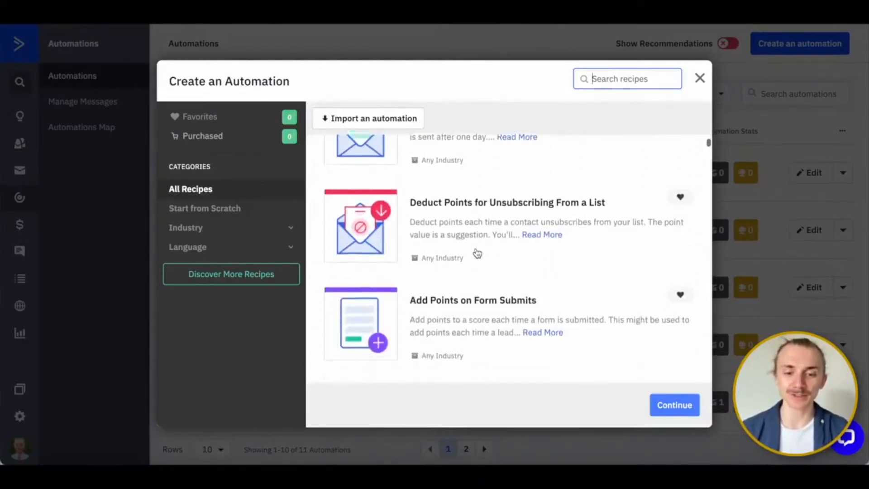
pyautogui.scroll(-5, 478, 253)
# - Search the automation recipes for "webinar" and look through the Industry categories
pyautogui.click(611, 81)
pyautogui.write('webinar')
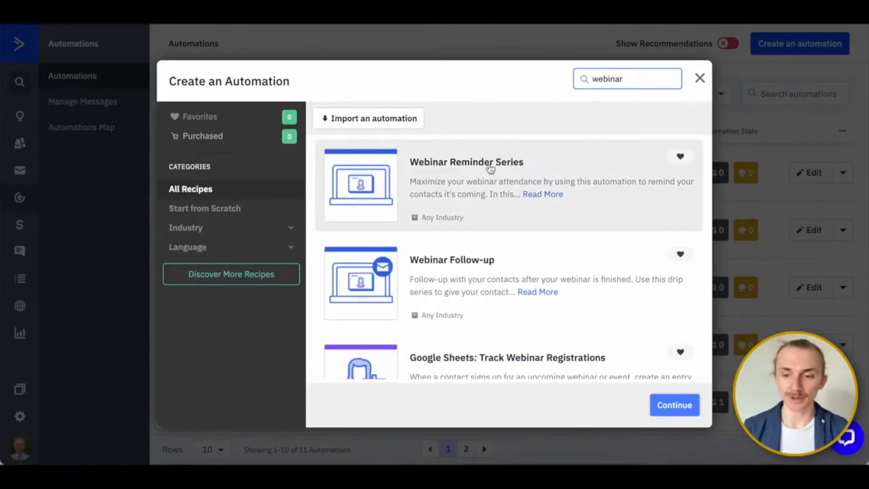
pyautogui.click(233, 232)
pyautogui.scroll(-2, 233, 317)
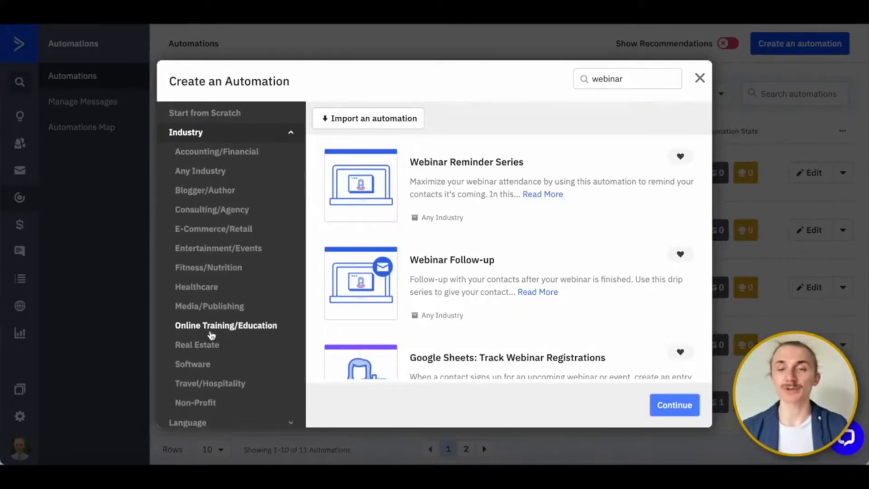
pyautogui.scroll(1, 252, 213)
pyautogui.scroll(1, 253, 213)
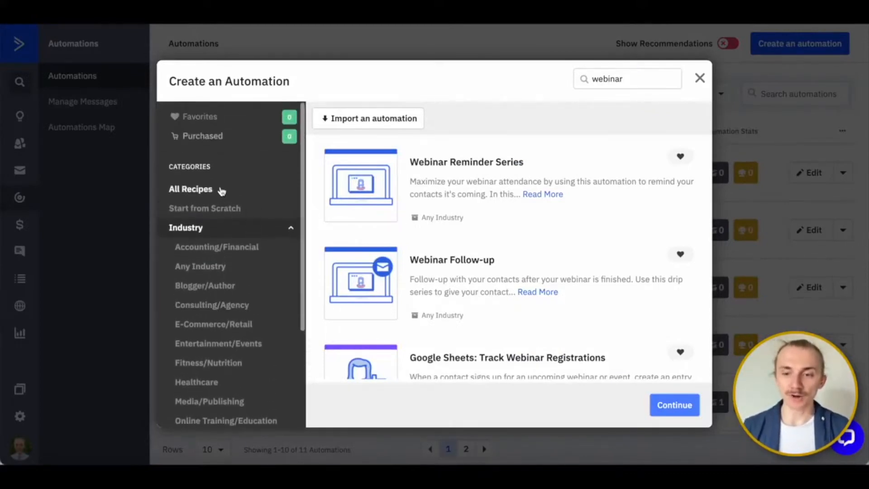
# - Return to All Recipes and select the Start from Scratch recipe for the new automation
pyautogui.click(219, 189)
pyautogui.click(496, 189)
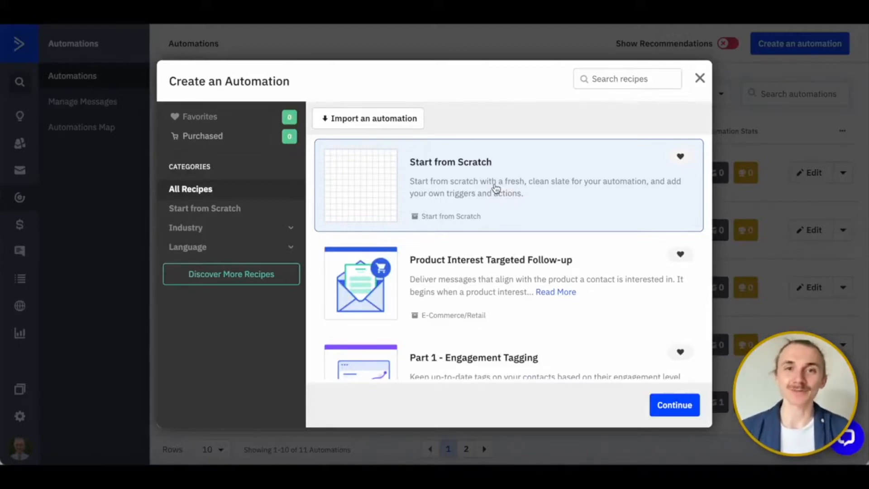
# - Open the details of Main List, review its name, URL and description, and save the list
pyautogui.click(781, 183)
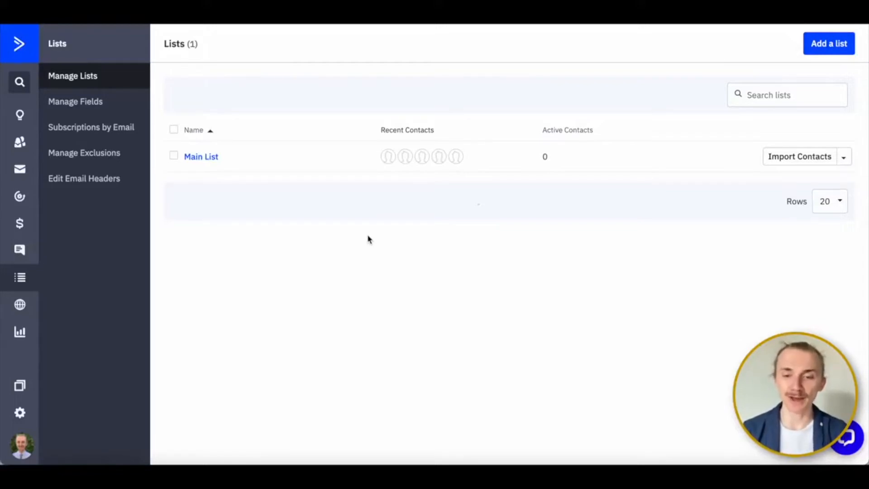
pyautogui.click(844, 157)
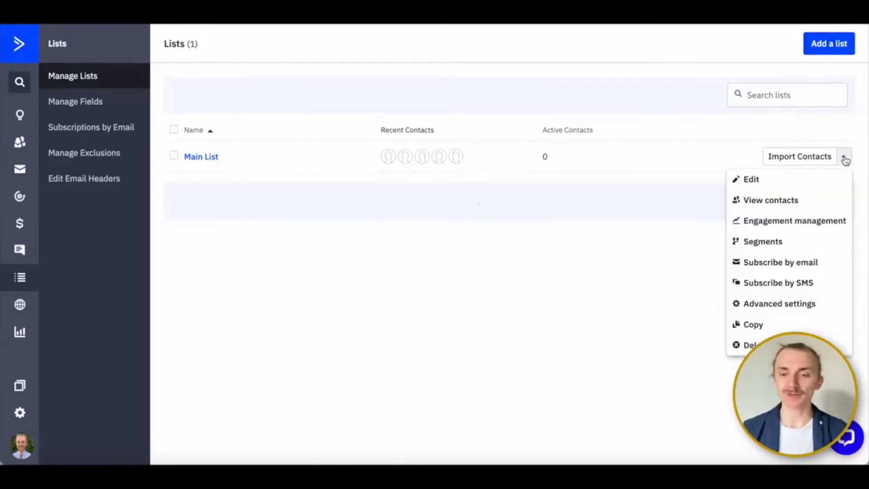
pyautogui.click(749, 181)
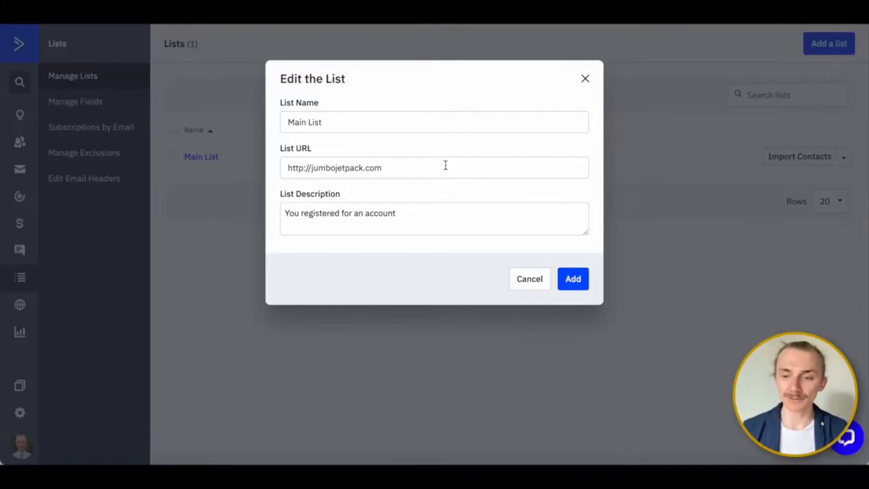
pyautogui.click(571, 280)
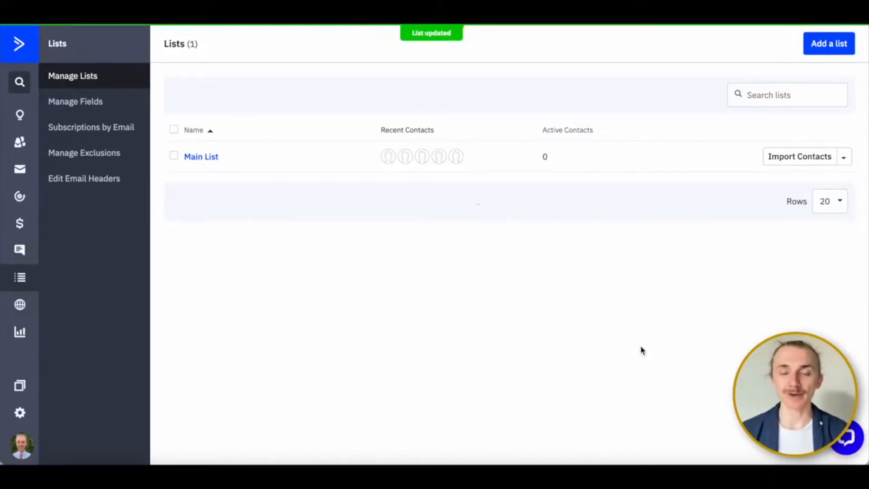
# - View the contacts of Main List and look through the available contact status filters
pyautogui.click(210, 159)
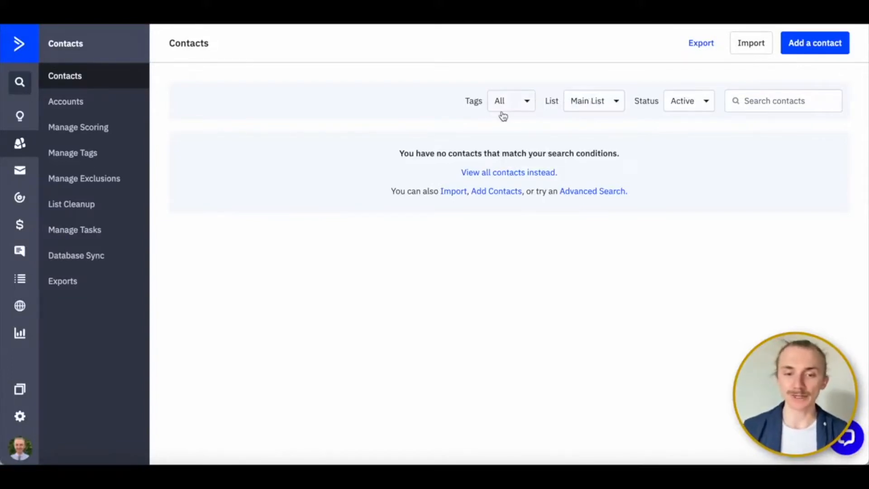
pyautogui.click(686, 105)
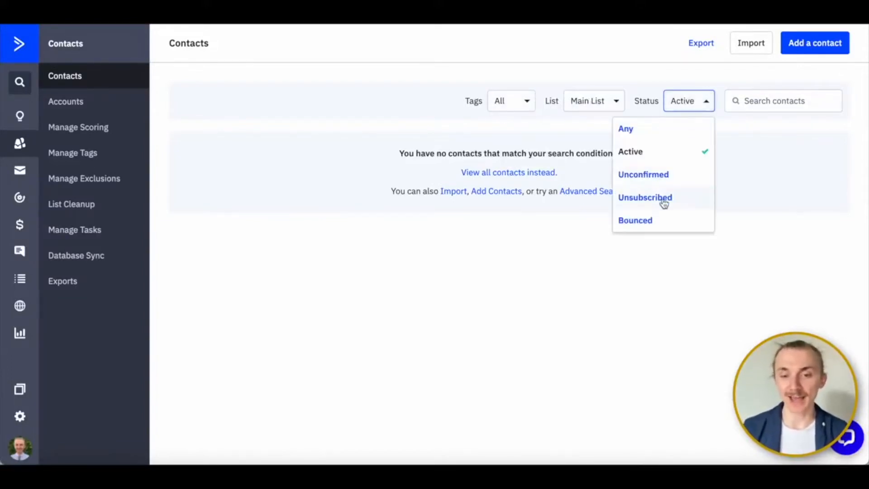
pyautogui.click(773, 180)
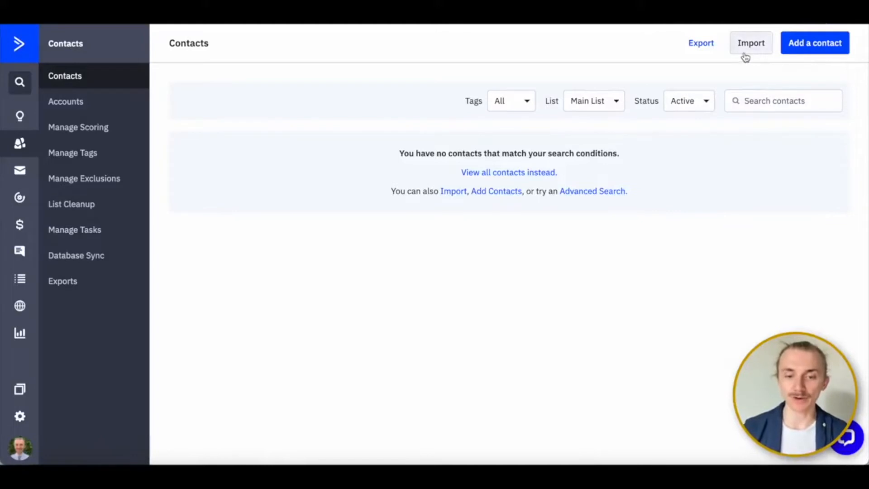
# - Add a new contact, filling in only the contact's e-mail
pyautogui.click(813, 49)
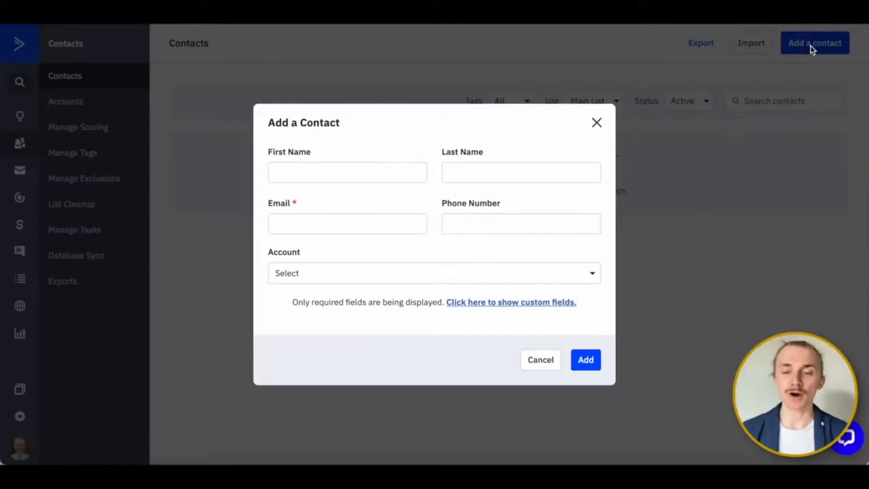
pyautogui.click(347, 224)
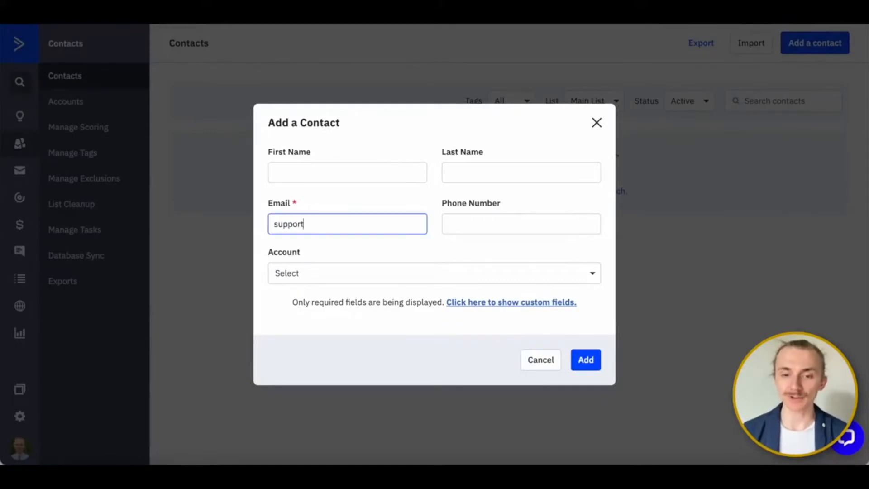
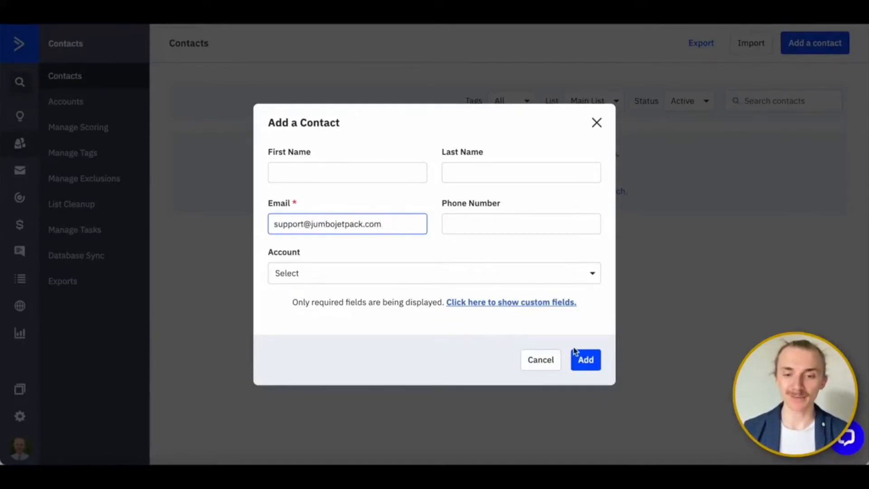
pyautogui.click(585, 358)
# - Subscribe the new contact to Main List and apply the contact actions
pyautogui.click(589, 185)
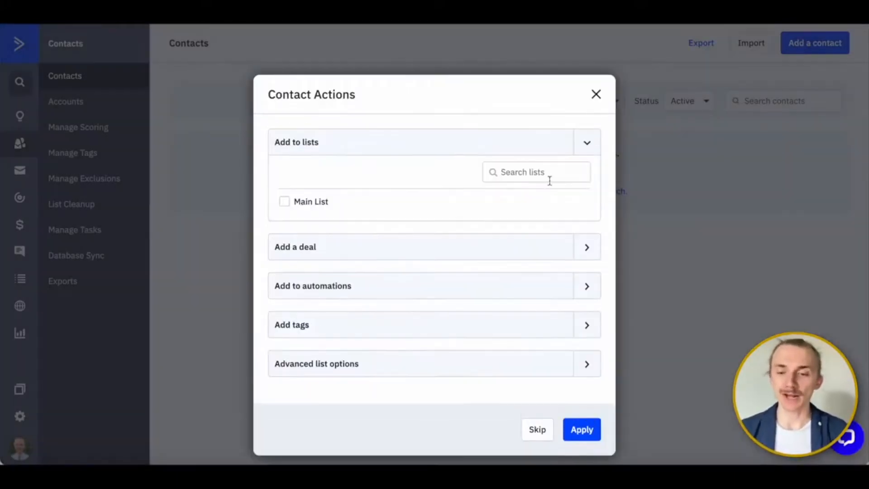
pyautogui.click(285, 202)
pyautogui.click(581, 428)
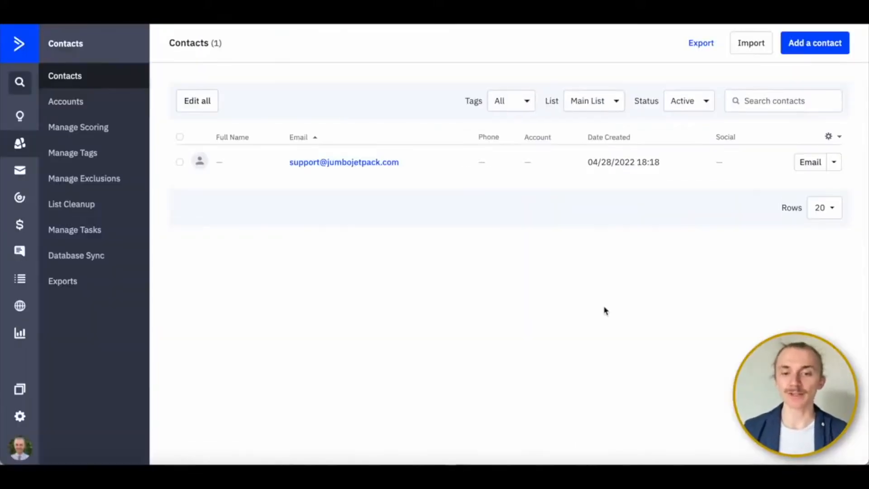
# - Open the new contact's record and add the tag "Home Seller"
pyautogui.click(323, 166)
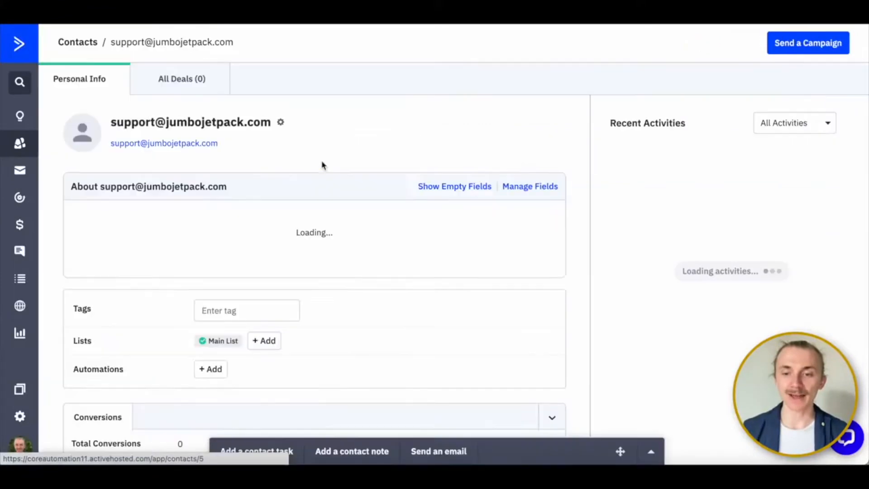
pyautogui.scroll(-3, 381, 270)
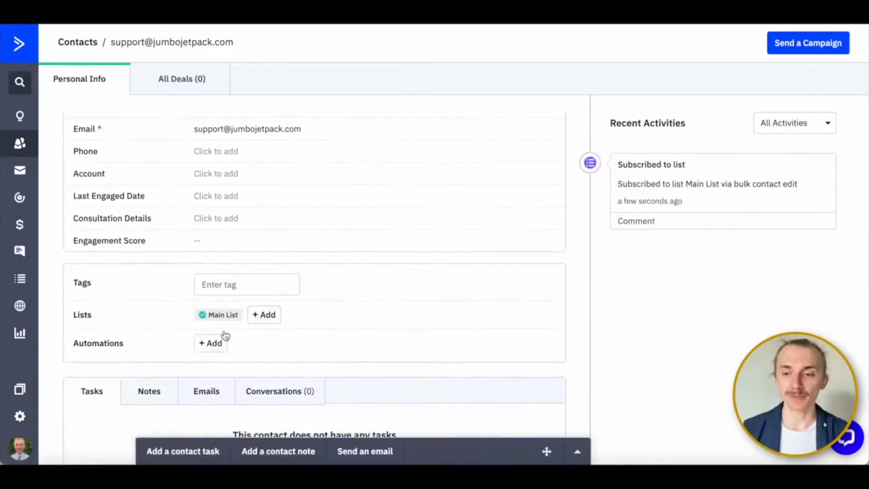
pyautogui.click(224, 288)
pyautogui.write('Home Seller')
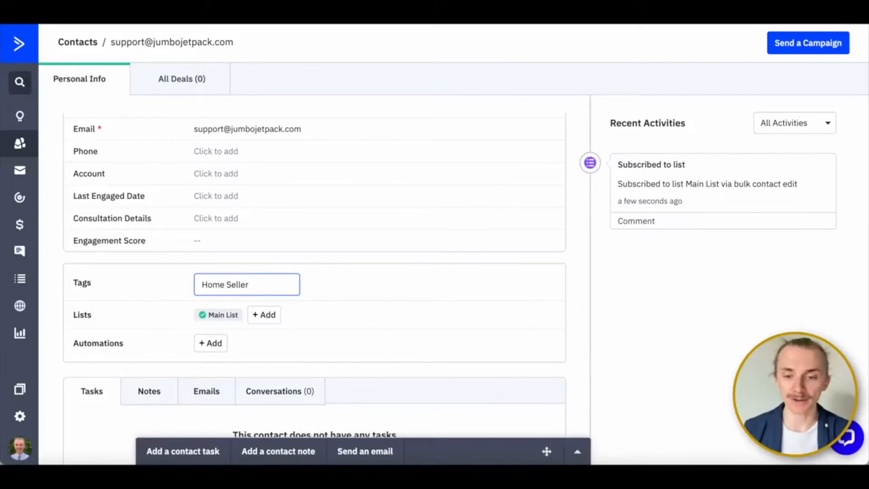
pyautogui.press('Return')
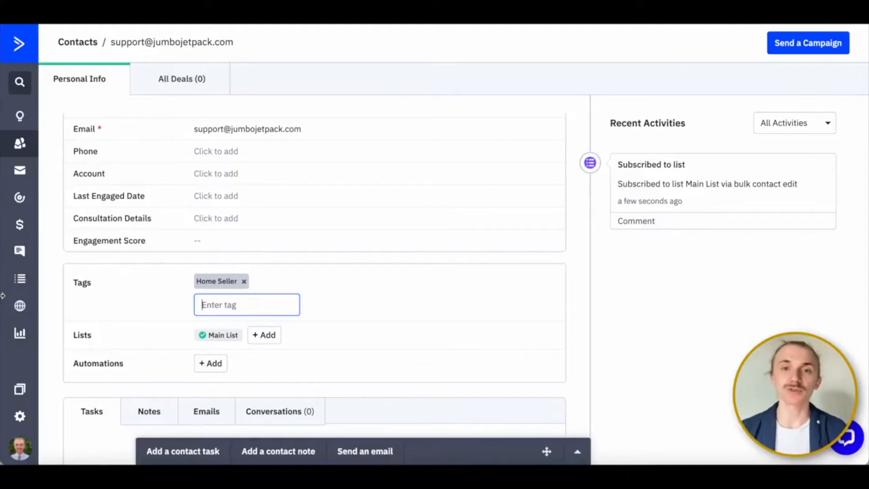
# - Create an inline site form named "Test form" that subscribes people to Main List
pyautogui.click(21, 305)
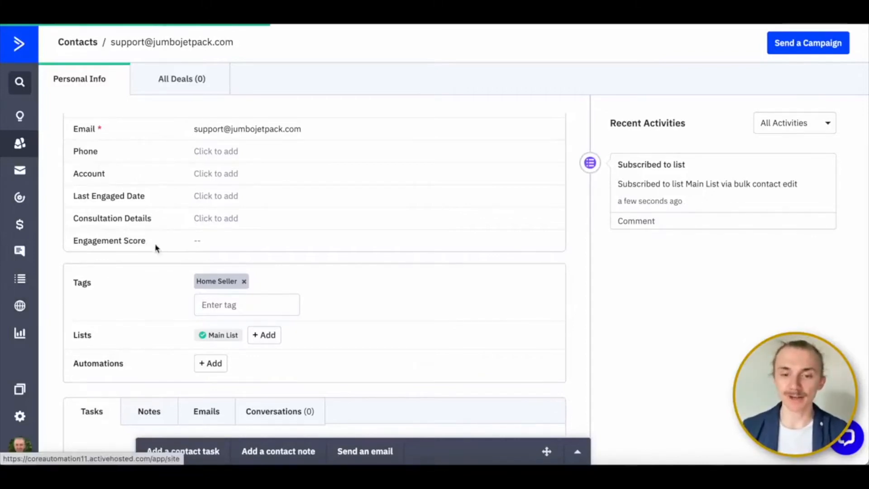
pyautogui.click(62, 111)
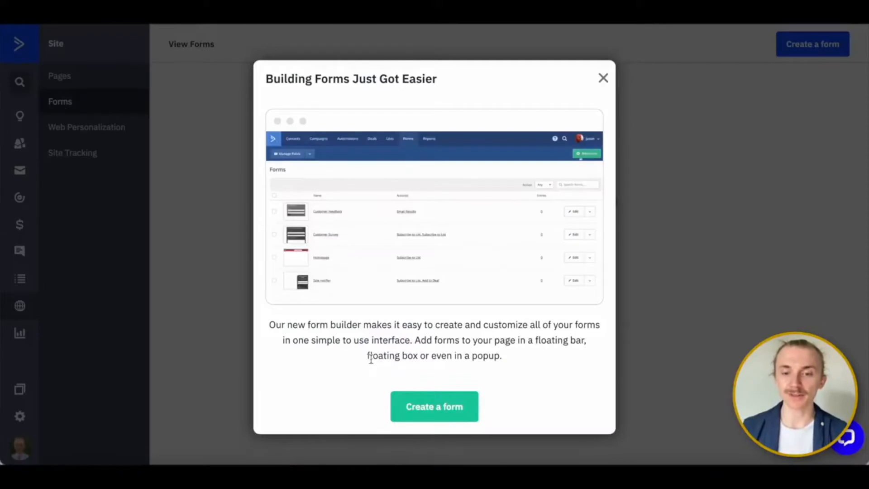
pyautogui.click(436, 406)
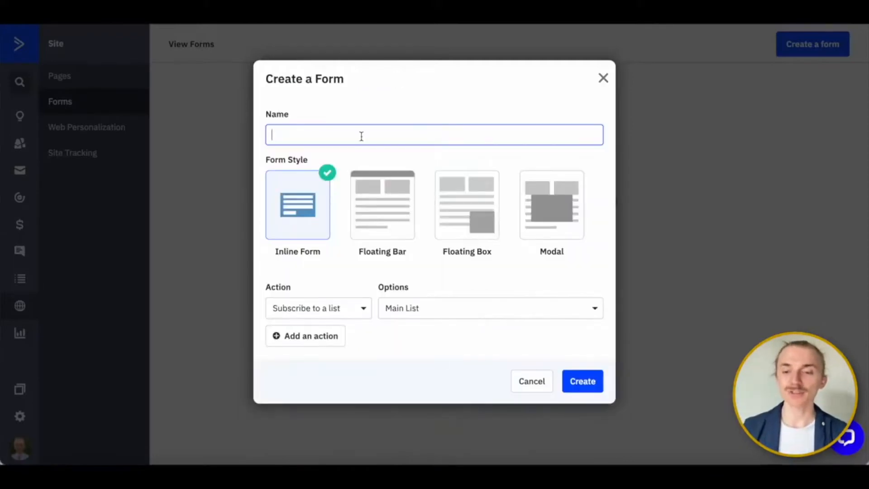
pyautogui.write('Test form')
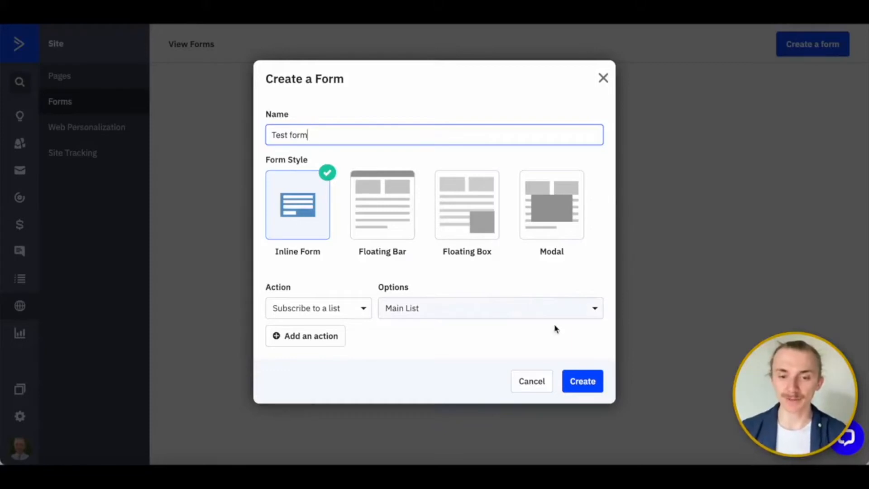
pyautogui.click(581, 383)
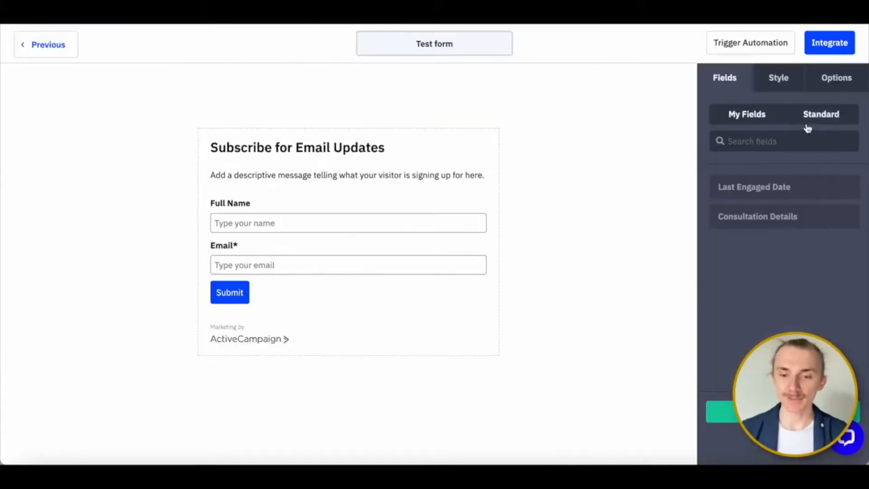
# - Add the standard CAPTCHA field to the form between the Email field and the Submit button
pyautogui.click(809, 124)
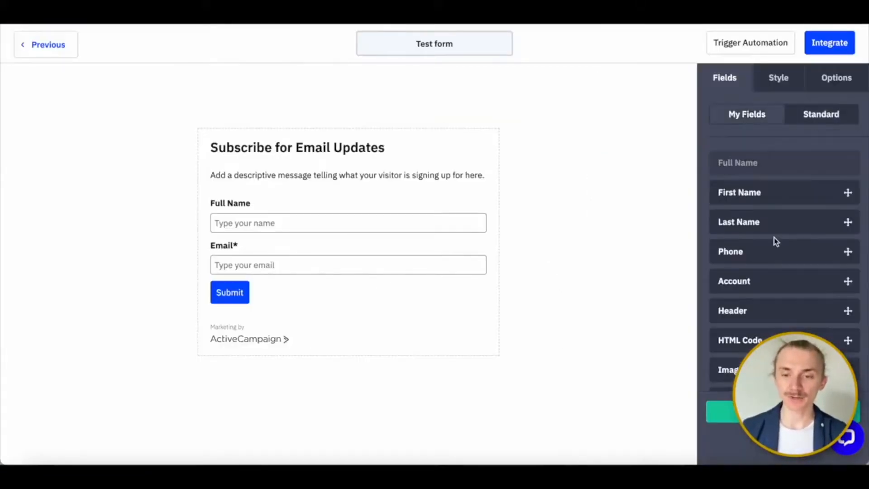
pyautogui.scroll(-3, 775, 239)
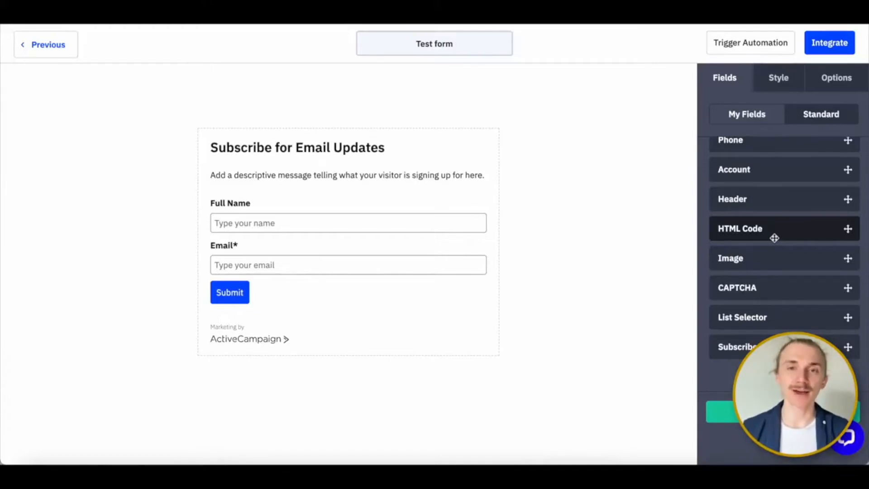
pyautogui.moveTo(775, 288); pyautogui.dragTo(331, 270)
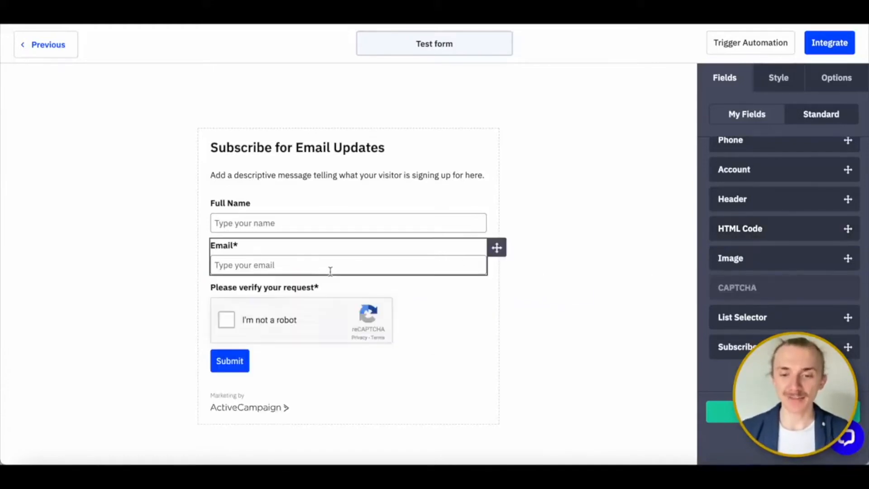
# - Review the form's style settings and turn off the AC branding
pyautogui.click(779, 78)
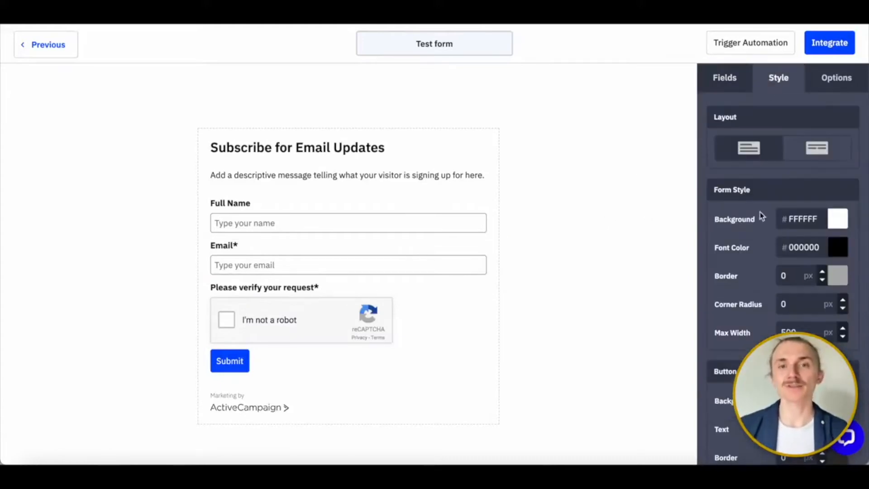
pyautogui.scroll(-5, 788, 217)
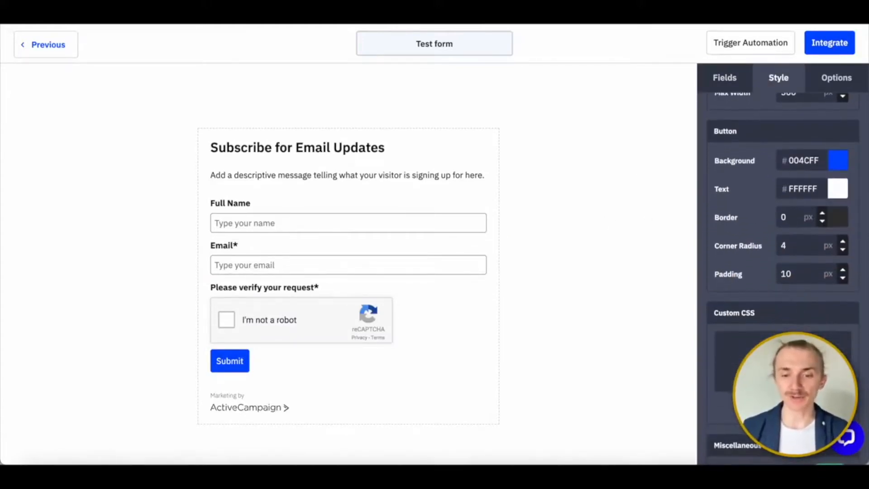
pyautogui.scroll(-3, 788, 219)
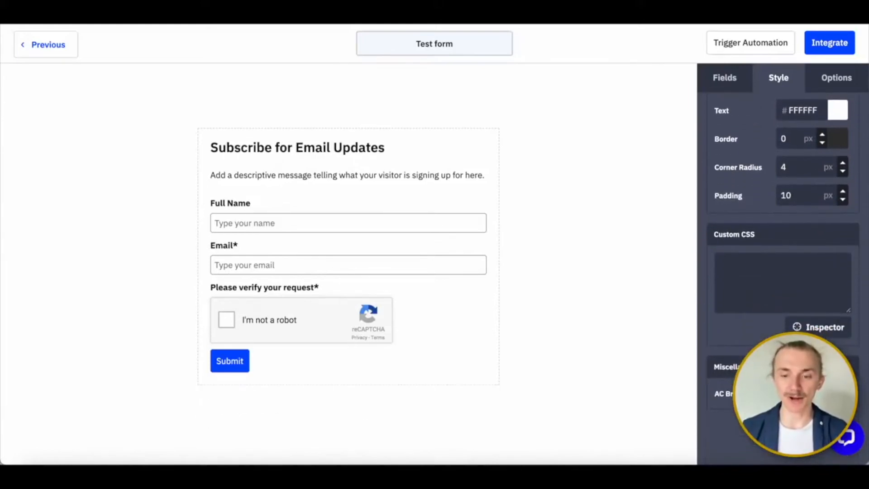
# - Examine the form's submission options and the lists available for its subscribe action
pyautogui.click(832, 78)
pyautogui.scroll(2, 782, 145)
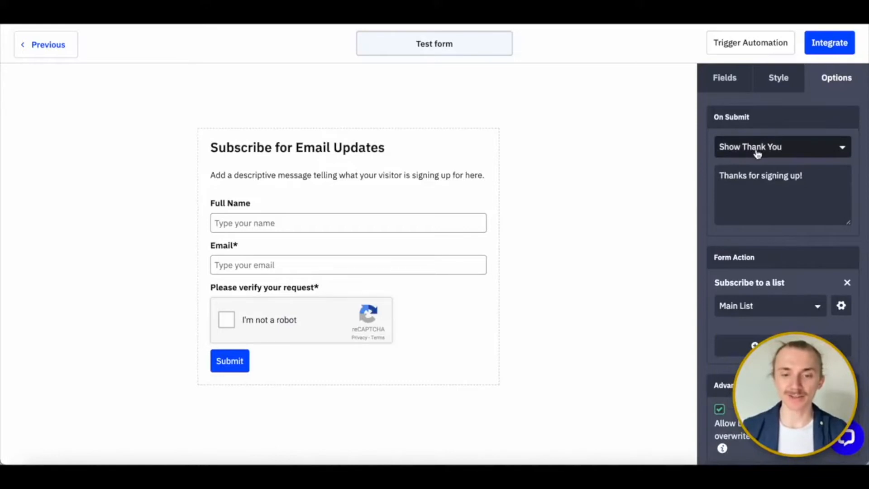
pyautogui.scroll(-1, 760, 202)
pyautogui.scroll(-1, 760, 202)
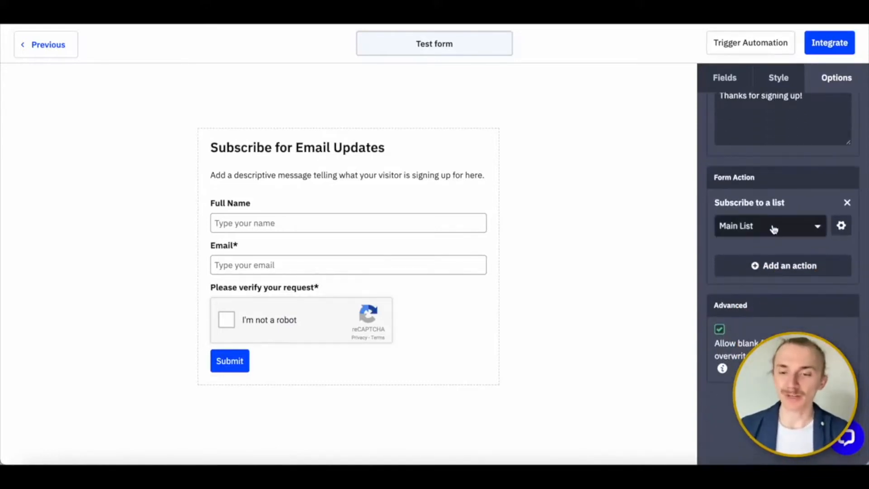
pyautogui.click(772, 226)
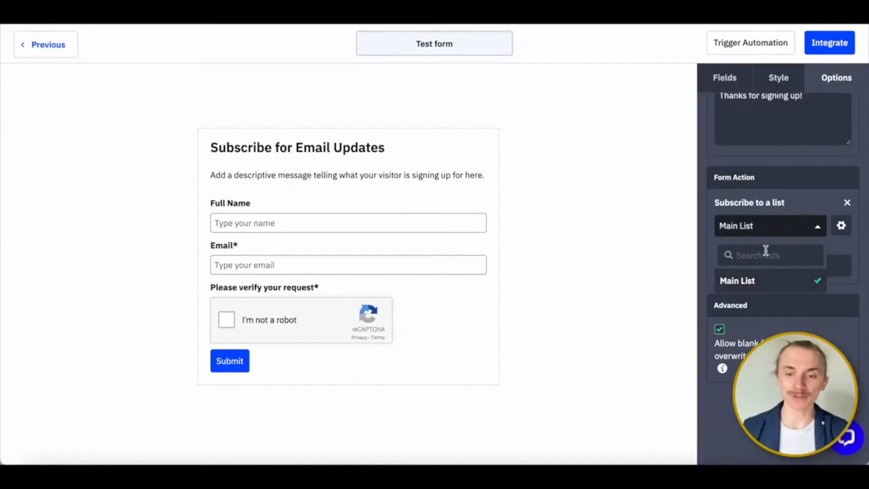
pyautogui.click(774, 227)
# - Add a form action that adds the tag "Home Buyer"
pyautogui.click(779, 267)
pyautogui.click(326, 144)
pyautogui.click(291, 163)
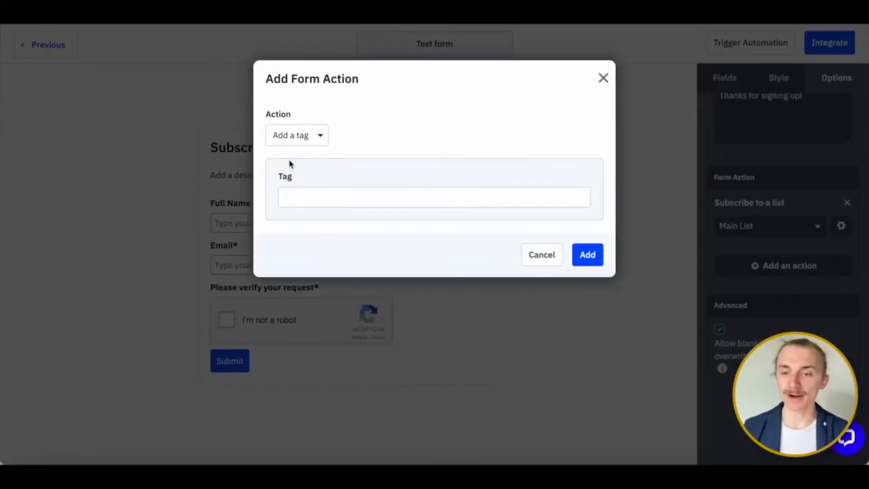
pyautogui.click(334, 194)
pyautogui.write('Home Buyer')
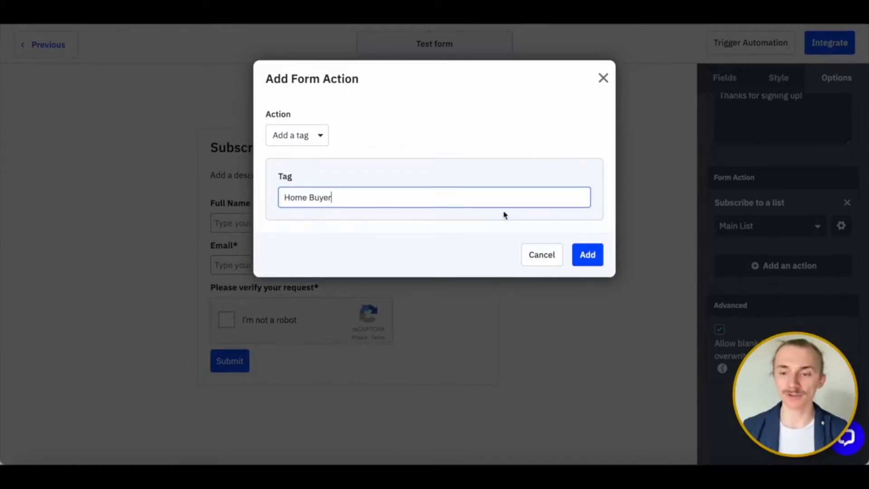
pyautogui.click(599, 257)
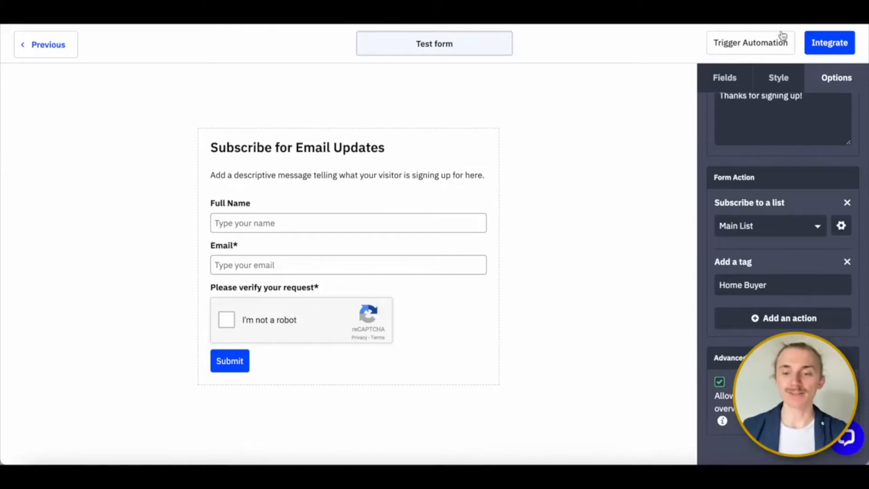
# - Open the form's integration options and view the embed code and WordPress methods
pyautogui.click(838, 43)
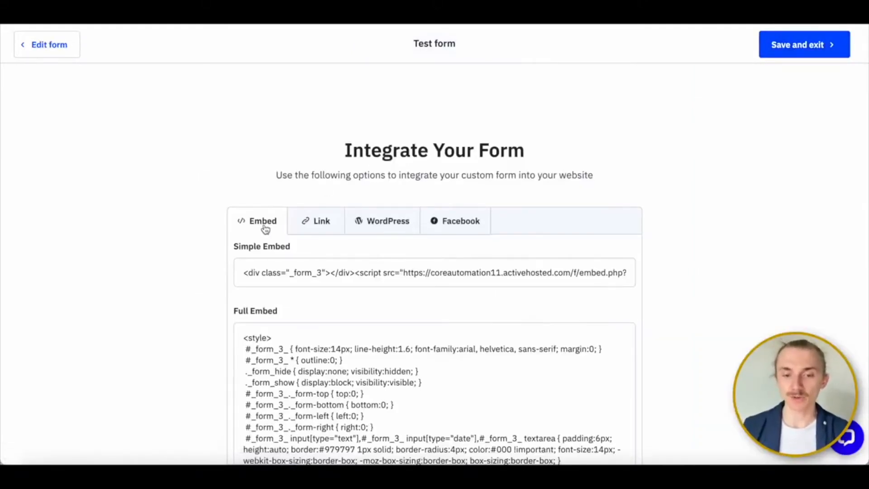
pyautogui.click(385, 223)
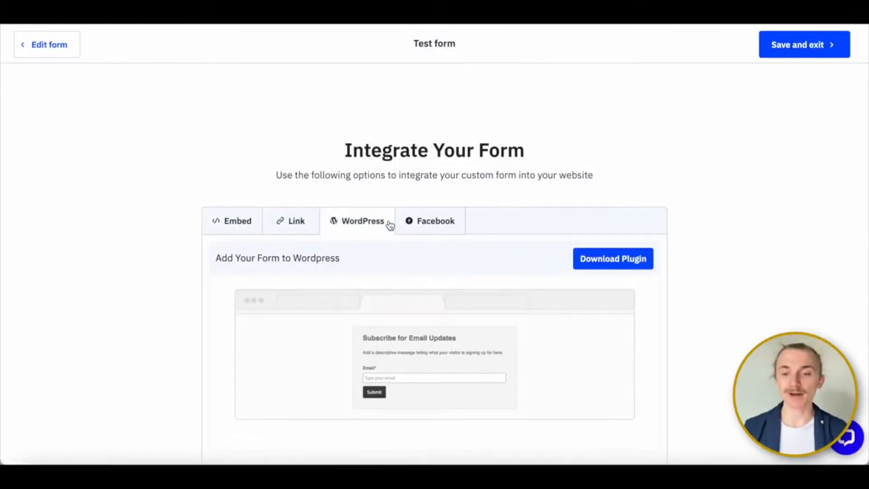
# - Preview the form through its link, review the Facebook integration option, and save and exit the form
pyautogui.click(315, 226)
pyautogui.click(307, 267)
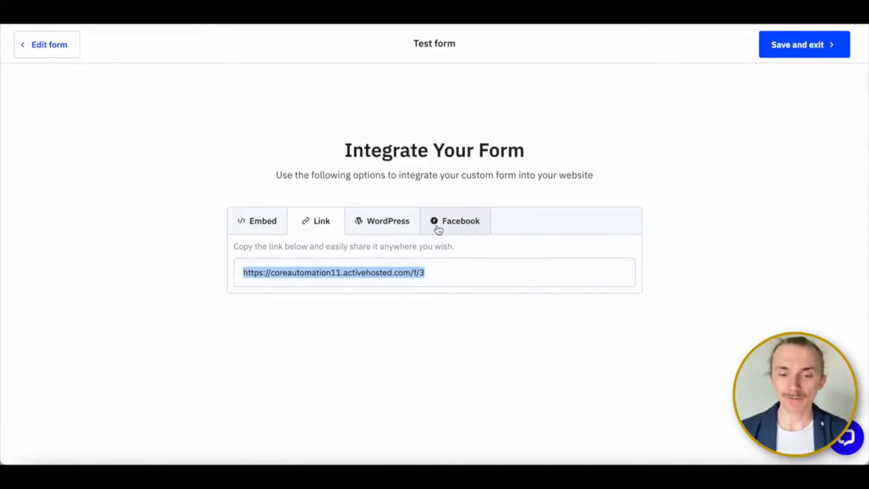
pyautogui.click(450, 232)
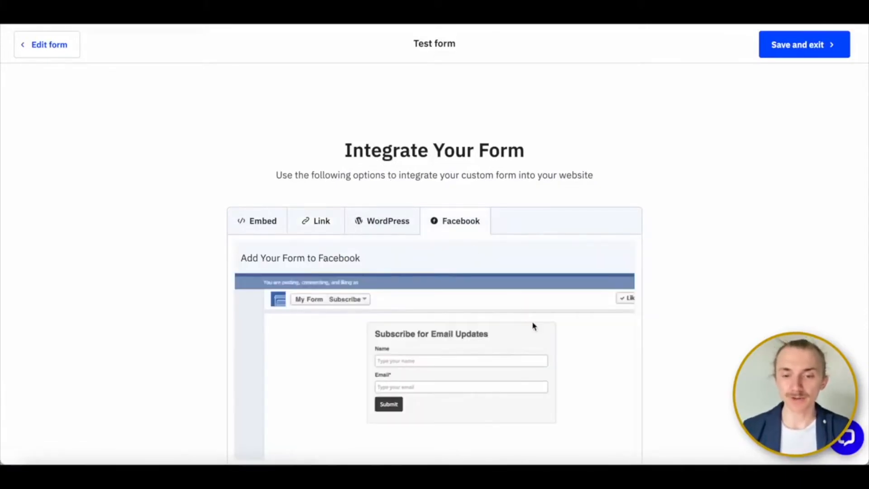
pyautogui.scroll(-5, 533, 324)
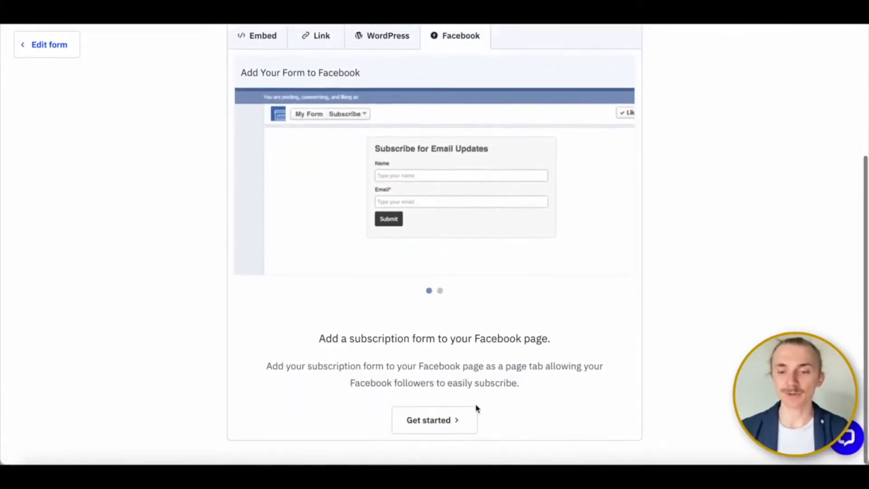
pyautogui.scroll(5, 473, 410)
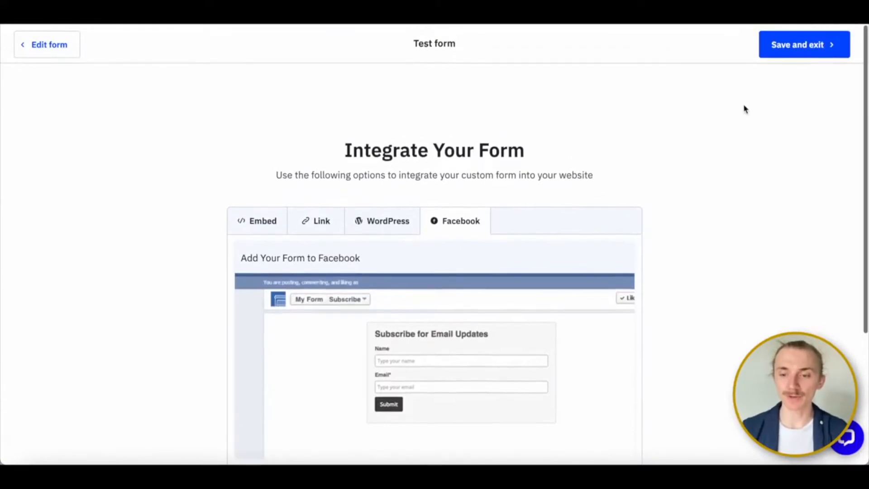
pyautogui.click(800, 53)
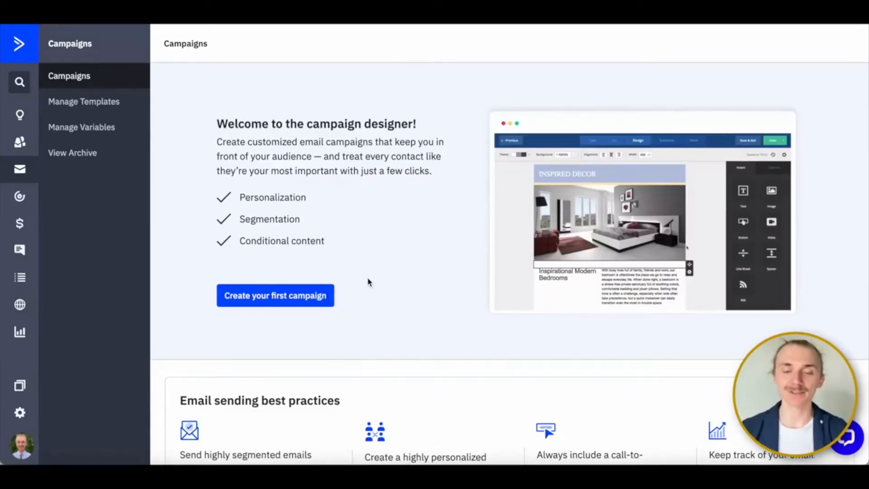
# - Create a Standard campaign named "Buyers - New Homes - 4/28/22" that sends to Main List
pyautogui.click(294, 301)
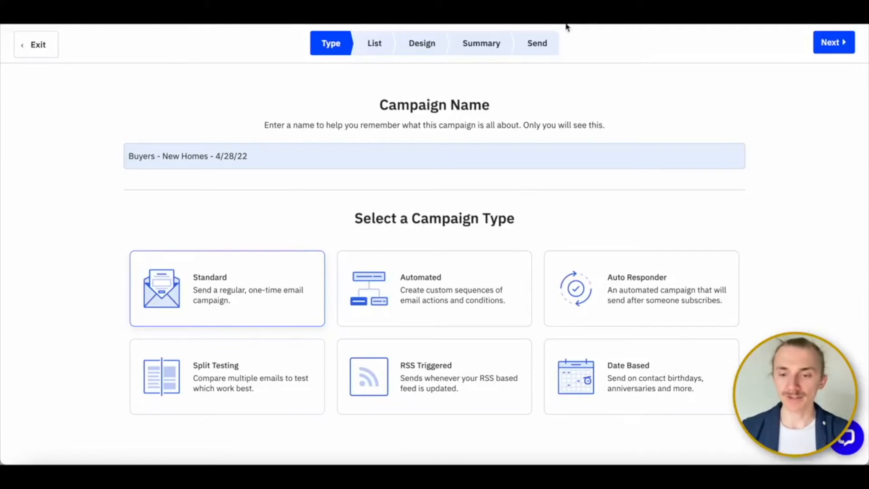
pyautogui.click(823, 41)
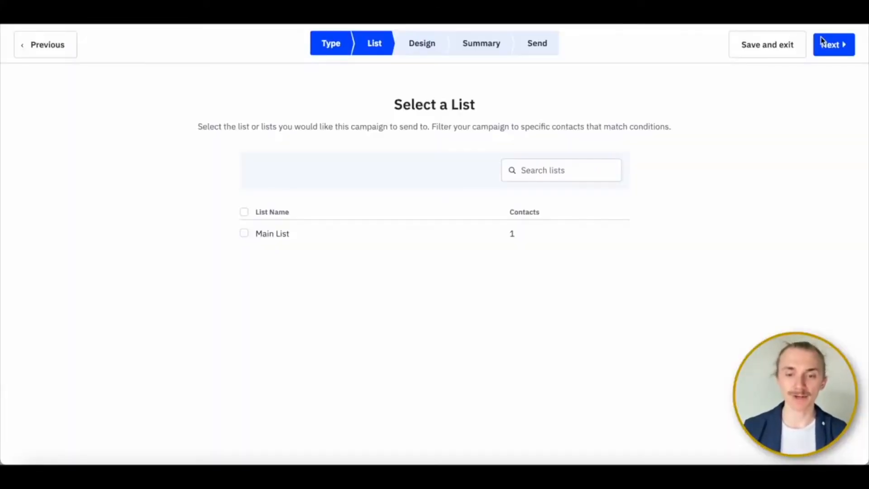
pyautogui.click(245, 236)
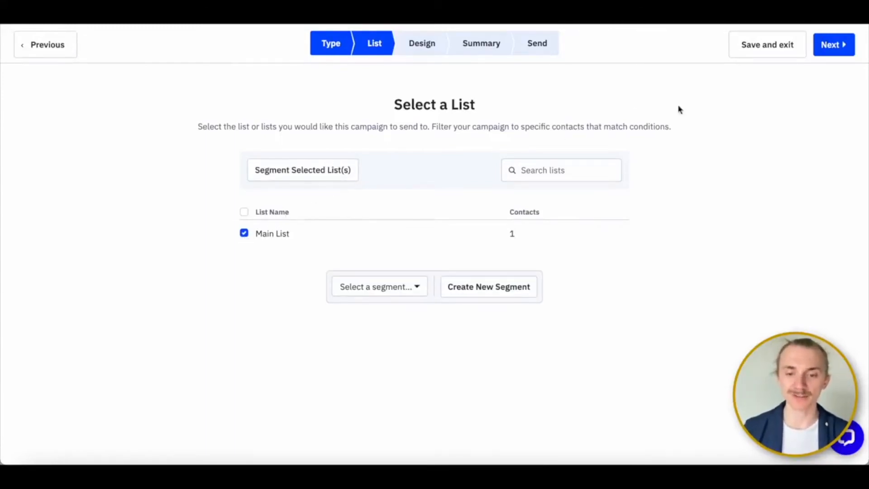
pyautogui.click(823, 46)
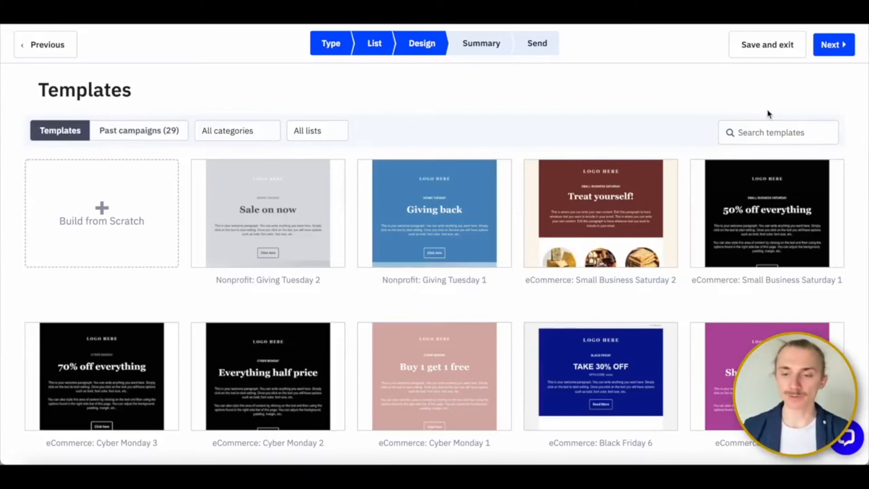
# - Search the email templates for "real estate" and preview the Real Estate template
pyautogui.click(769, 129)
pyautogui.write('rea')
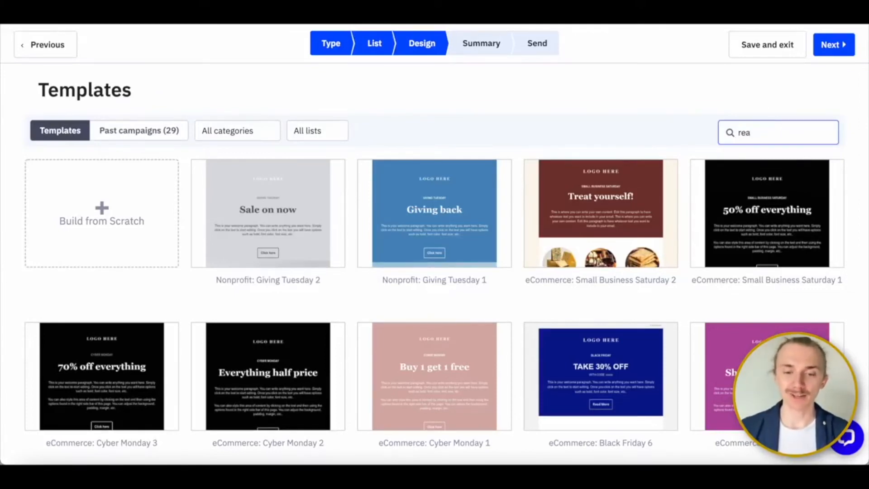
pyautogui.write('l estate')
pyautogui.click(264, 213)
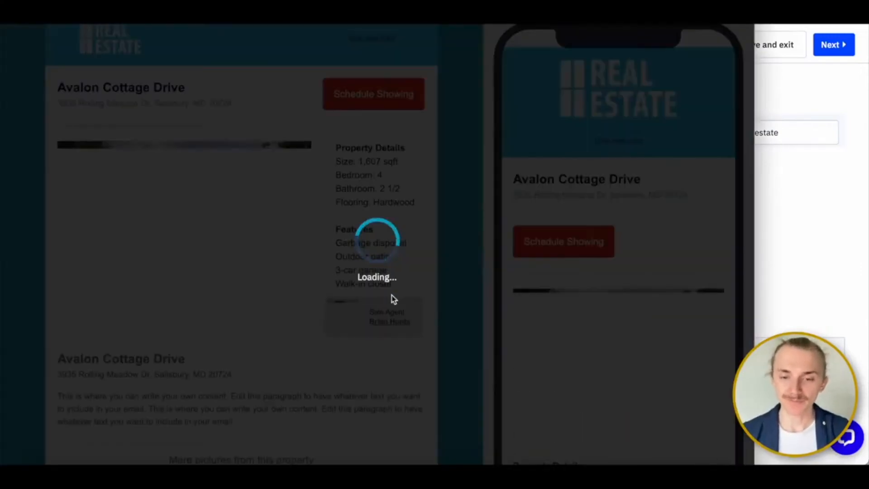
pyautogui.scroll(-10, 392, 295)
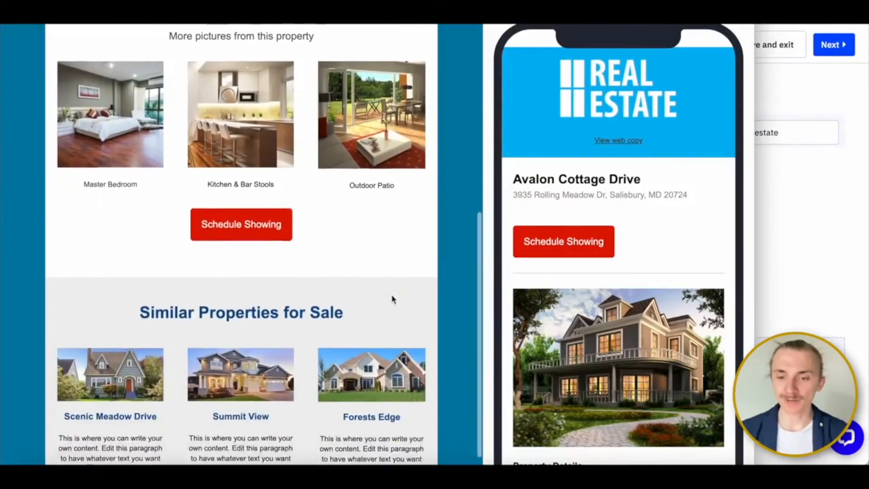
pyautogui.scroll(-4, 394, 299)
pyautogui.press('super+w')
# - Use the Real Estate template with the email subject "Beautiful new 4 bedroom house just came on the market!"
pyautogui.click(308, 191)
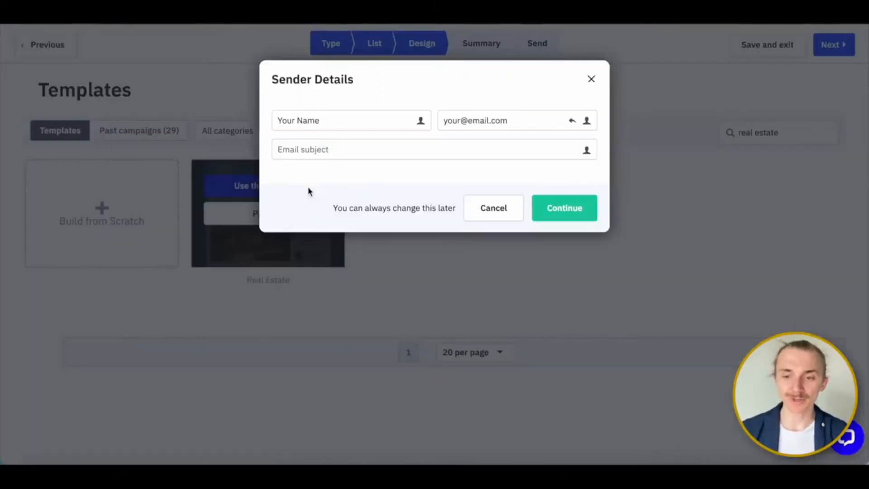
pyautogui.click(355, 151)
pyautogui.write('Beautiful new 4 bedroom h')
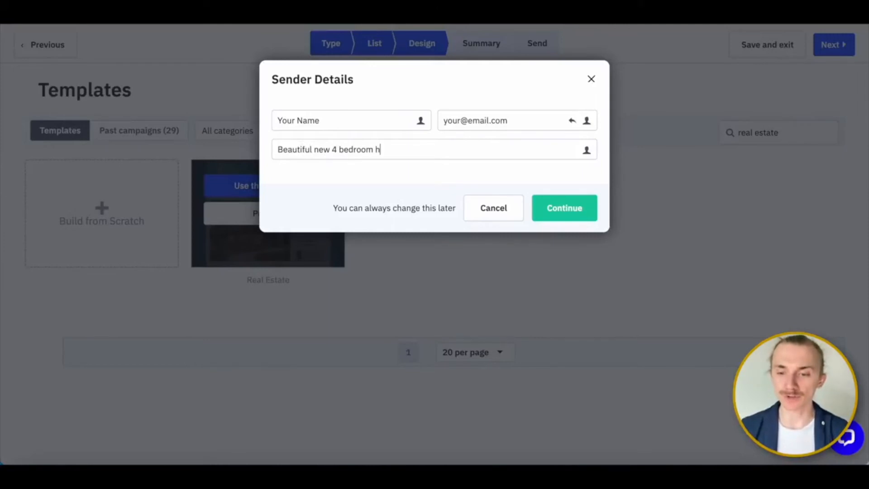
pyautogui.write('ouse just came on the market!')
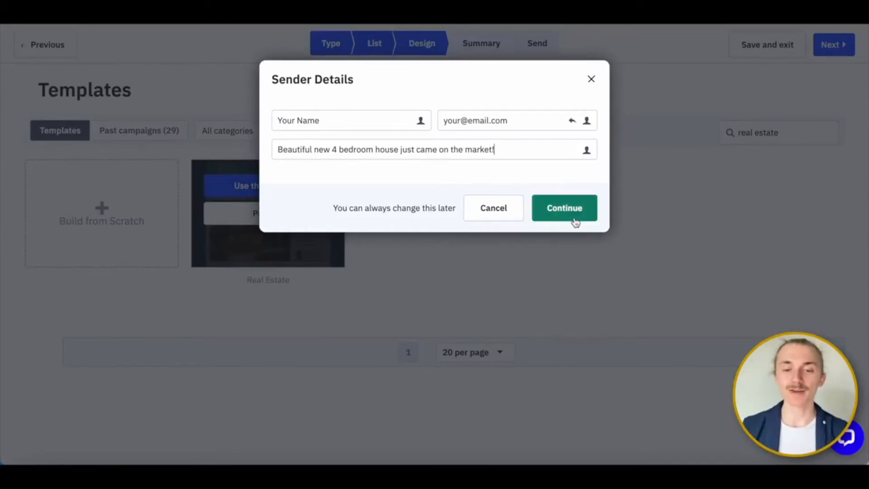
pyautogui.click(576, 214)
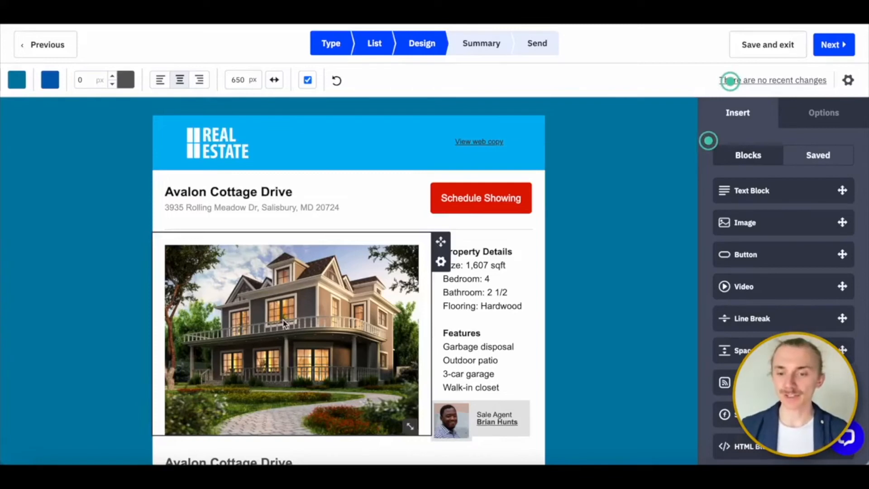
# - Try editing the email by selecting the main house image and inserting filler text in the heading above it, removing that text again
pyautogui.click(284, 323)
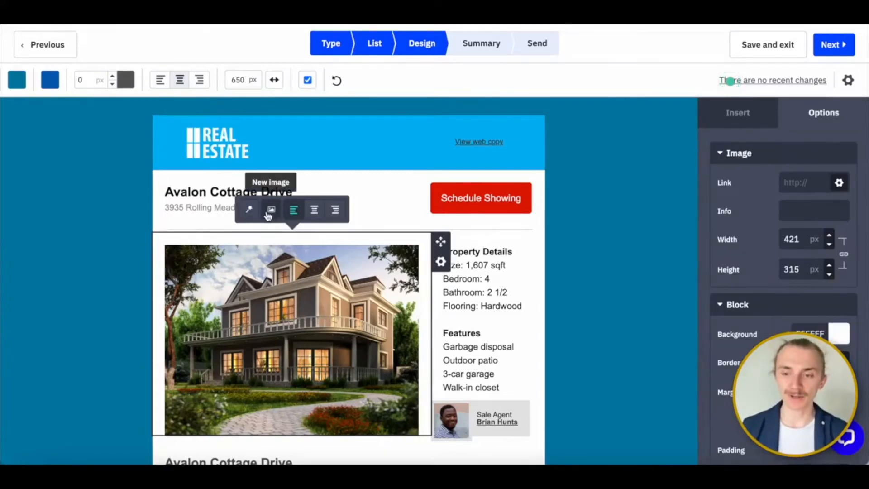
pyautogui.click(200, 195)
pyautogui.write('kajshdkash')
pyautogui.press('BackSpace')
pyautogui.press('BackSpace')
pyautogui.press('BackSpace')
pyautogui.press('BackSpace')
pyautogui.press('BackSpace')
pyautogui.press('BackSpace')
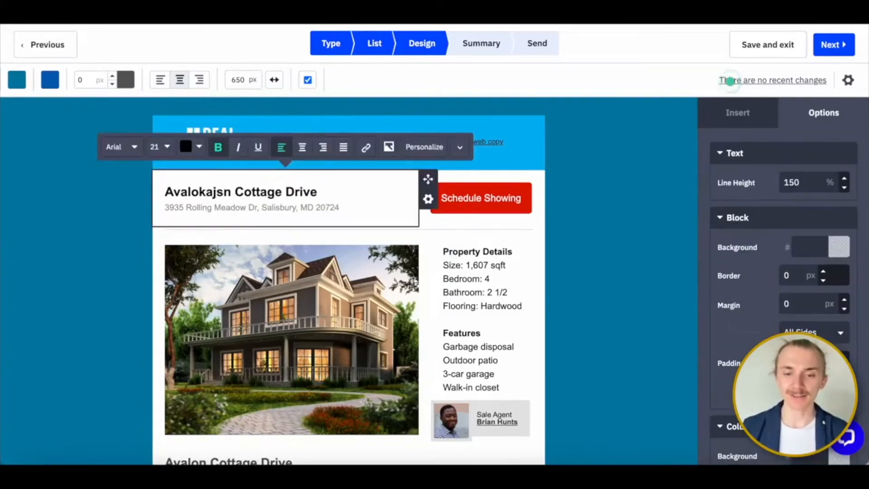
pyautogui.press('BackSpace')
pyautogui.press('BackSpace')
pyautogui.press('BackSpace')
pyautogui.press('BackSpace')
pyautogui.scroll(-2, 789, 181)
pyautogui.scroll(2, 791, 181)
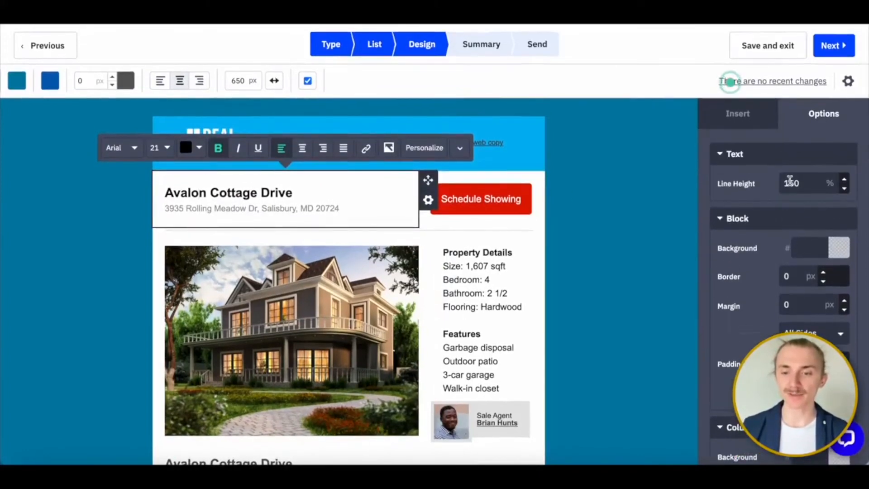
pyautogui.click(251, 297)
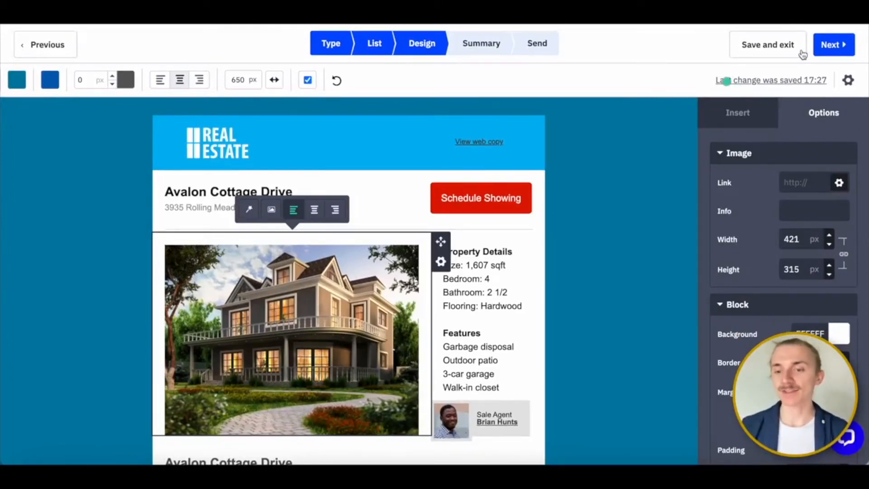
# - Proceed to the campaign summary, set the send date to tomorrow and switch on scheduling
pyautogui.click(834, 44)
pyautogui.scroll(-5, 497, 330)
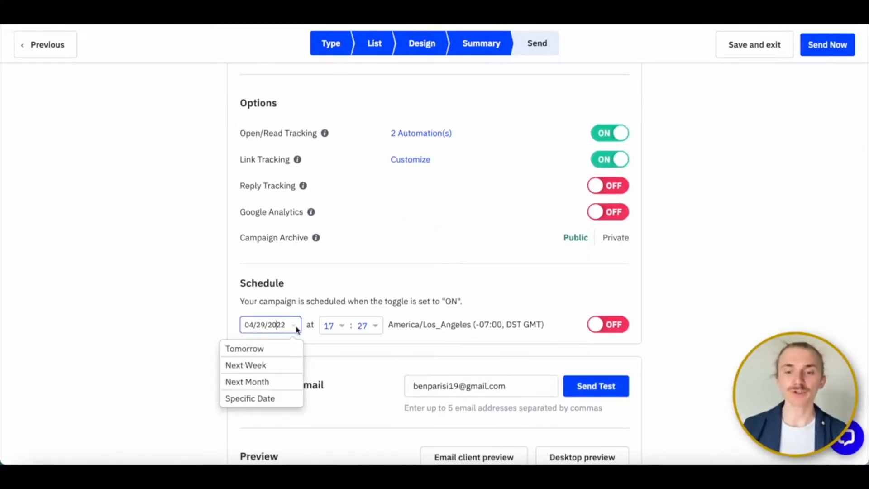
pyautogui.click(245, 349)
pyautogui.click(607, 325)
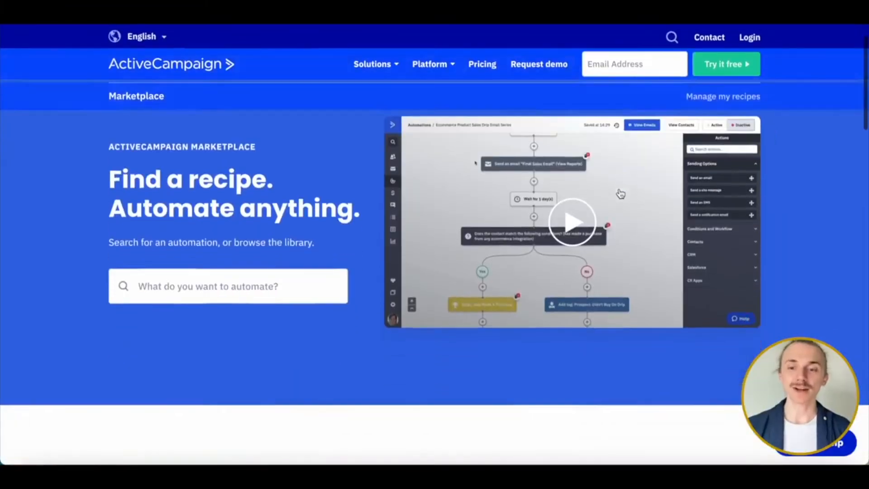
# - Browse the first two pages of automation recipes in the ActiveCampaign Marketplace and the list of industry filters
pyautogui.scroll(-10, 621, 194)
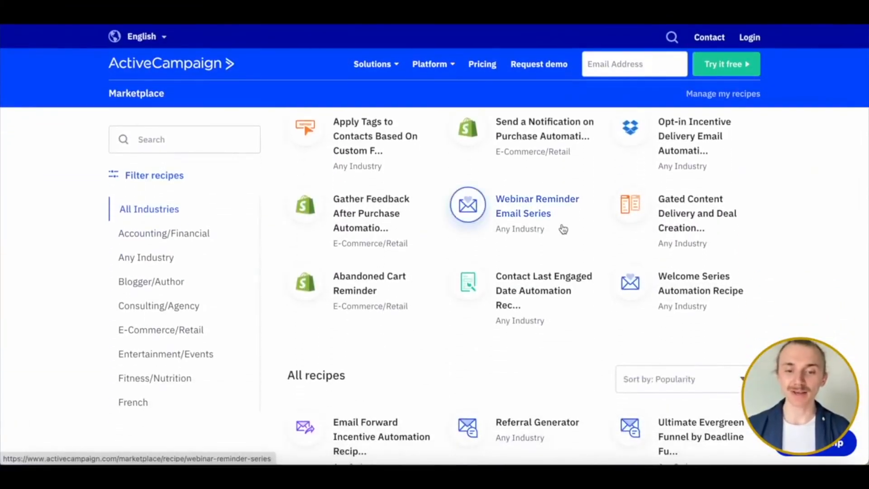
pyautogui.scroll(-6, 561, 240)
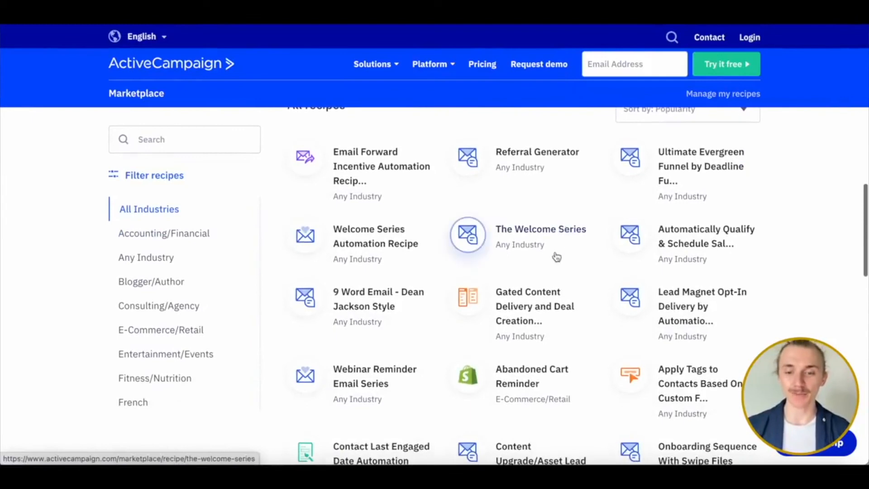
pyautogui.scroll(-2, 553, 298)
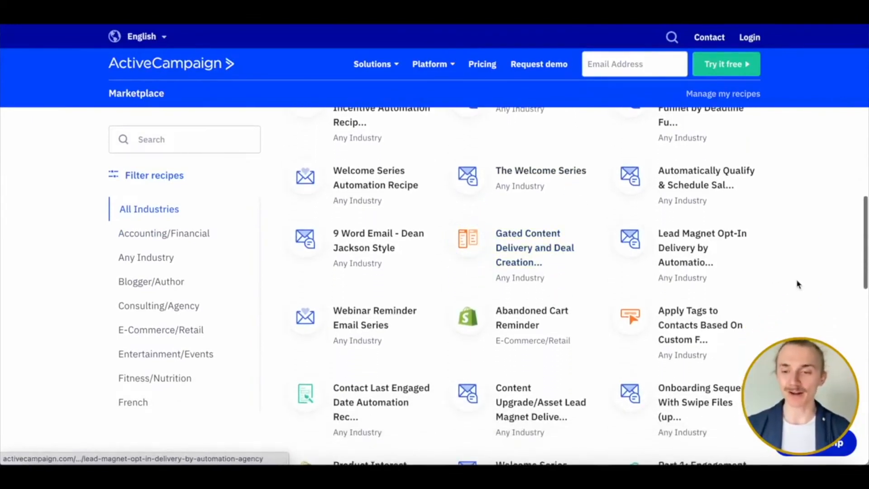
pyautogui.scroll(-2, 799, 285)
pyautogui.scroll(-3, 799, 284)
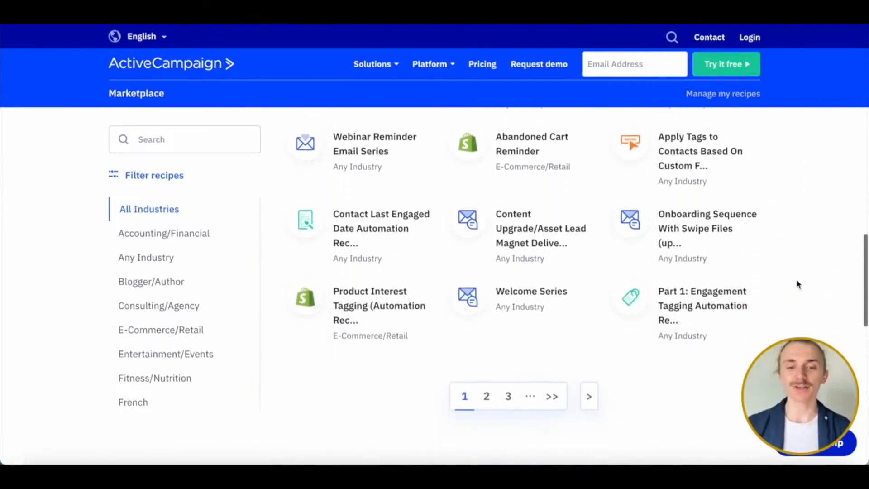
pyautogui.click(487, 390)
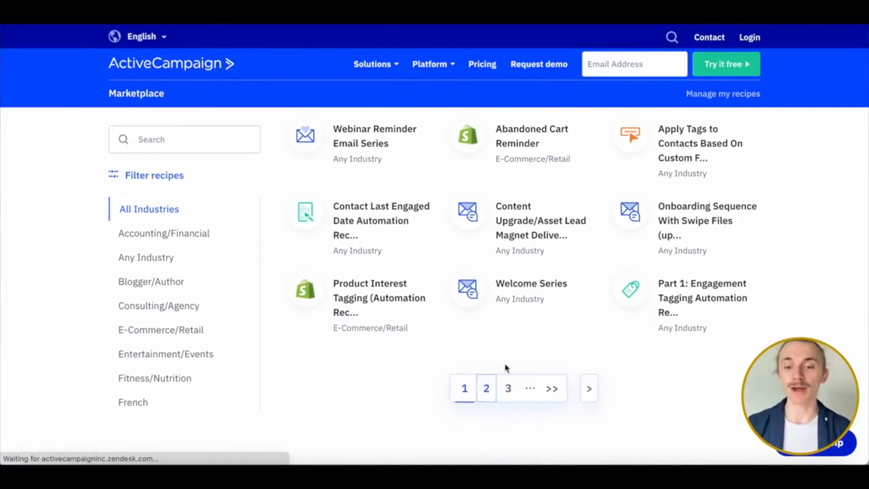
pyautogui.scroll(-5, 519, 345)
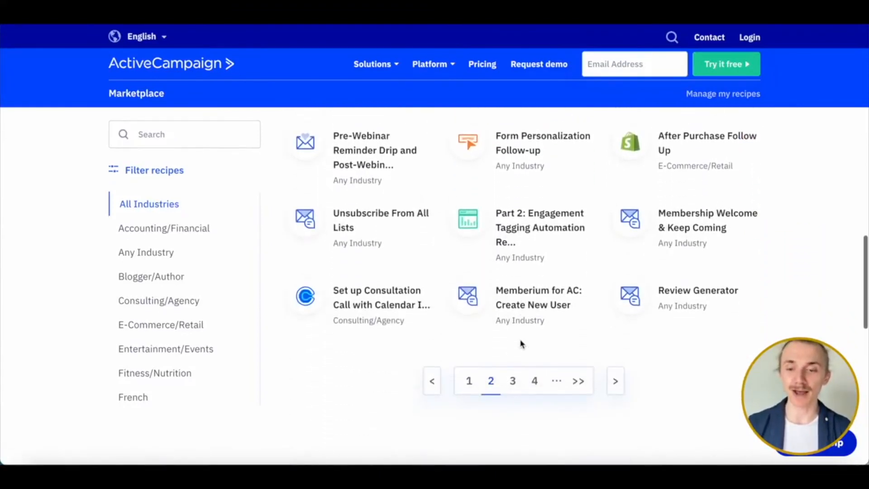
pyautogui.scroll(-2, 122, 267)
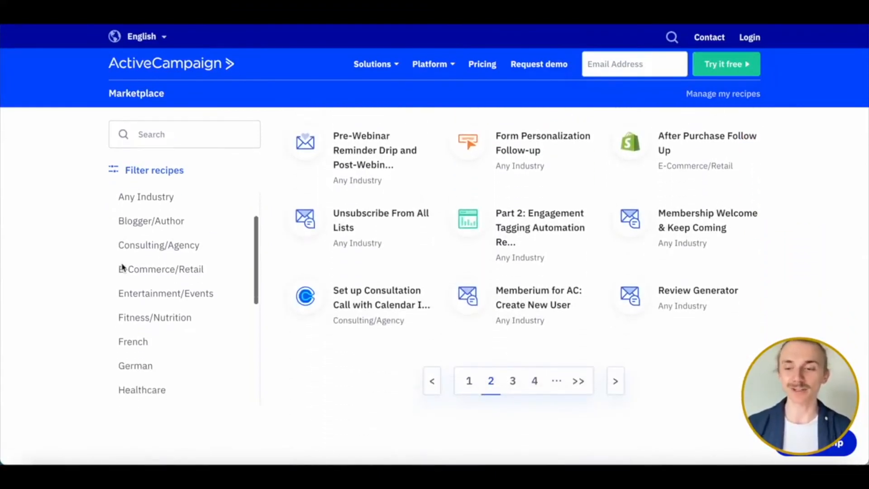
pyautogui.scroll(-5, 153, 332)
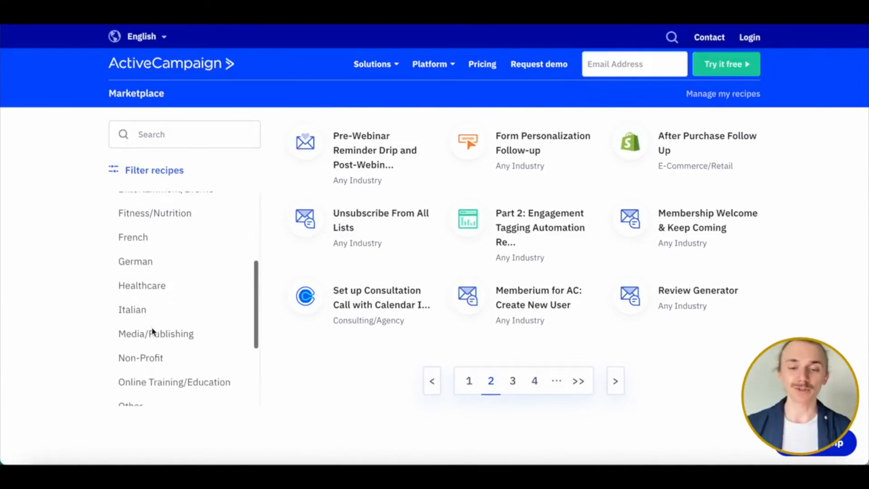
pyautogui.scroll(-3, 153, 332)
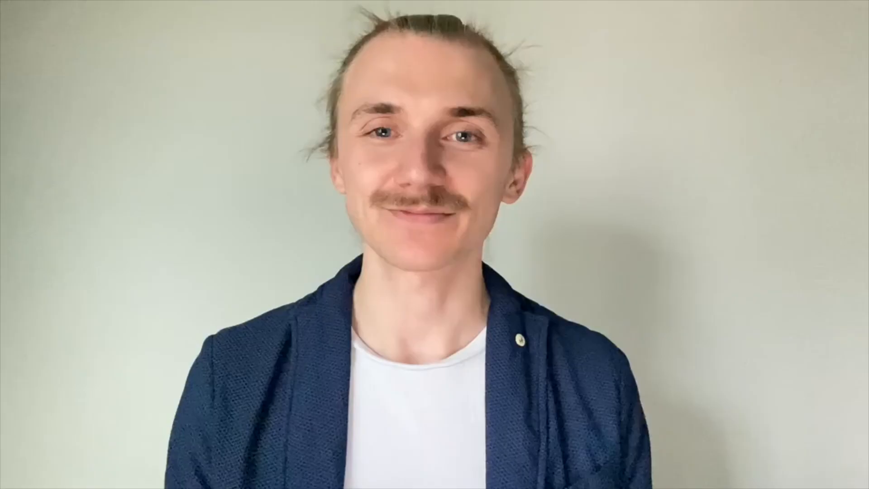